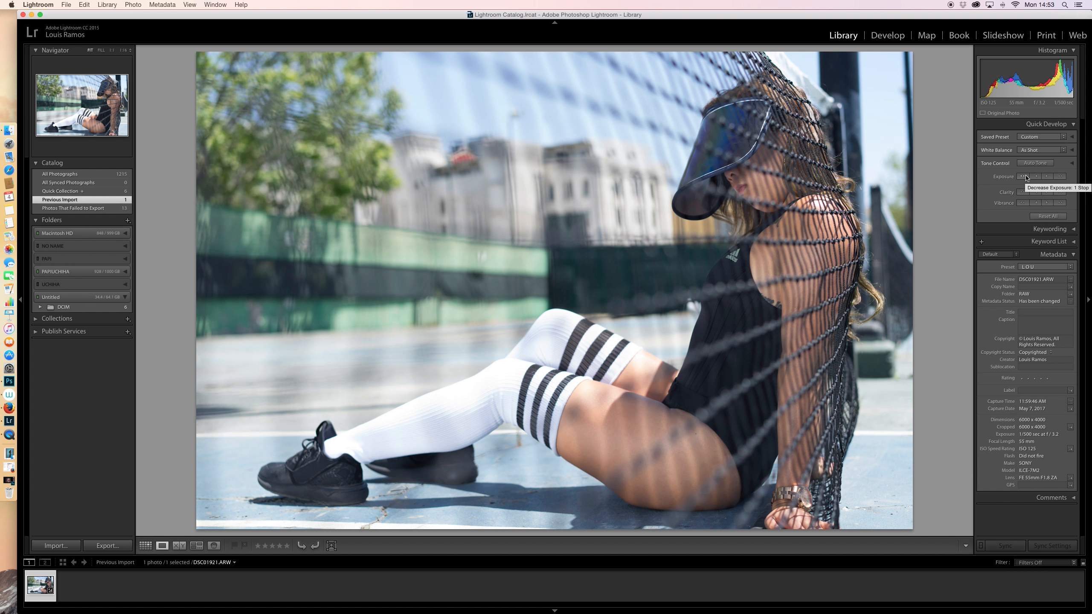
Try one-stop exposure changes in both directions in Quick Develop, leaving the photo one third of a stop darker than at the start
click(1061, 177)
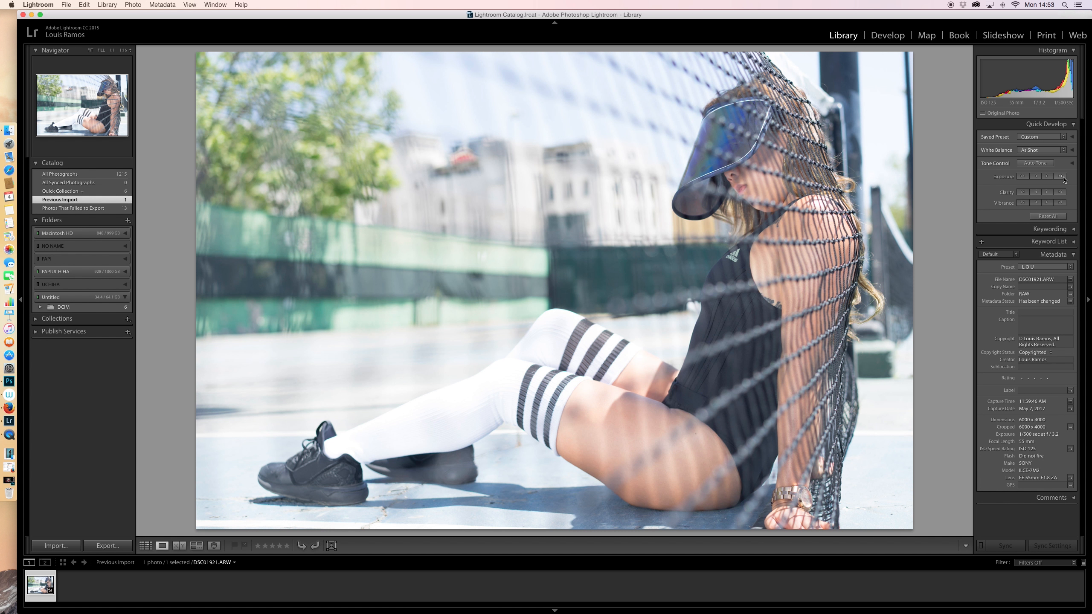
click(1034, 177)
click(1022, 177)
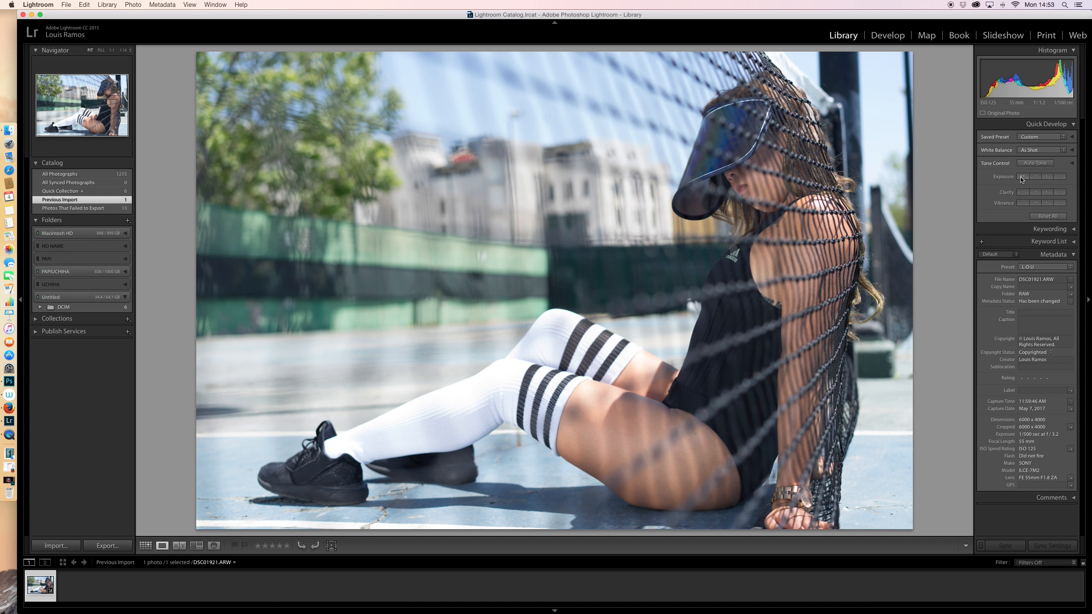
click(1022, 177)
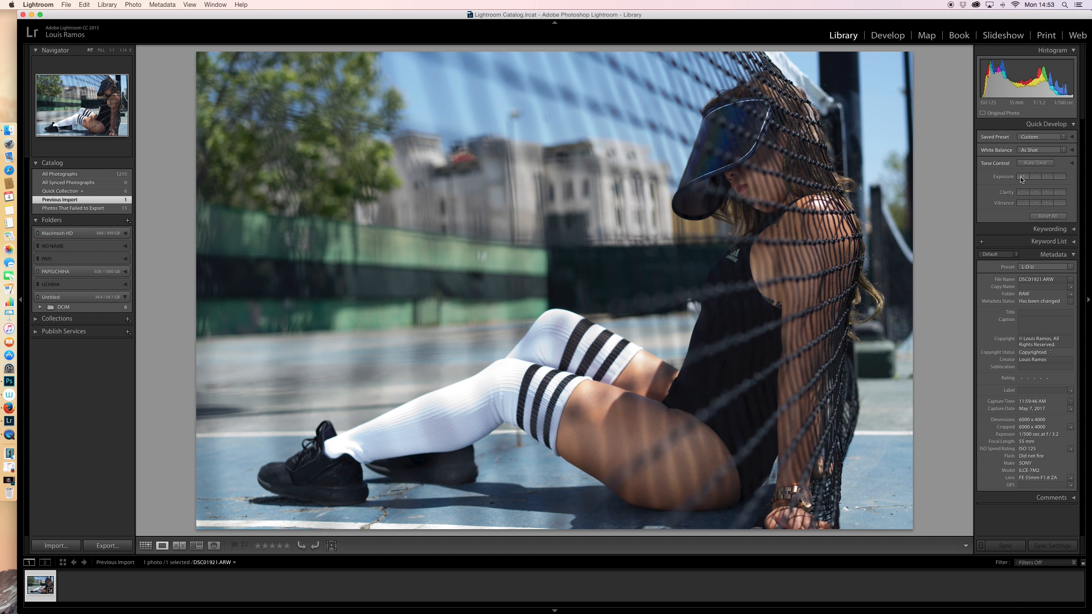
click(1060, 177)
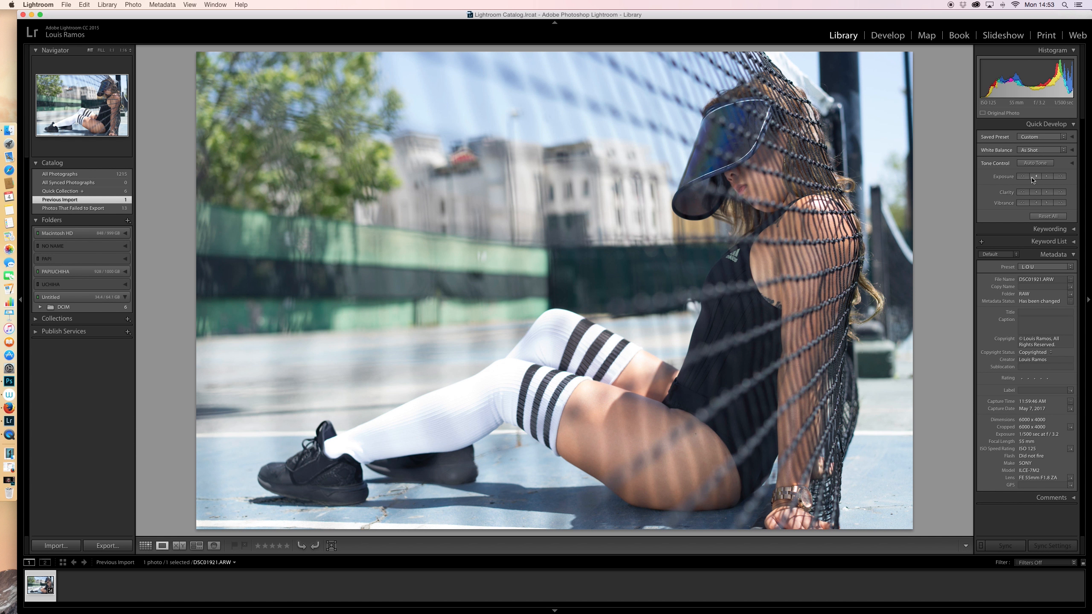
click(1035, 178)
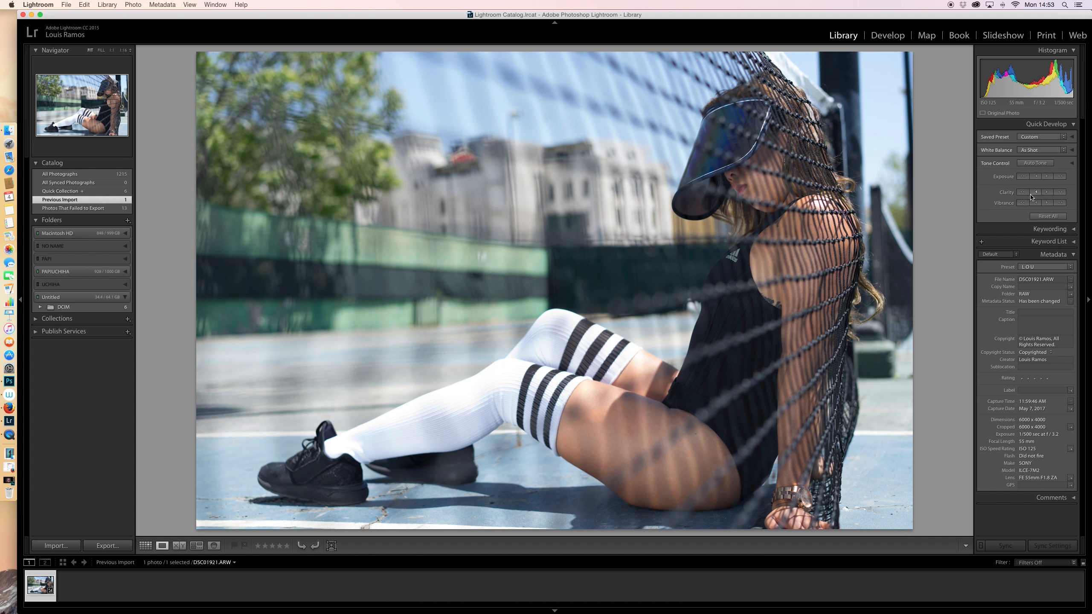
Raise the photo's clarity to +20 and its vibrance to +40 in Quick Develop, resetting the first overly strong vibrance boost
click(1060, 194)
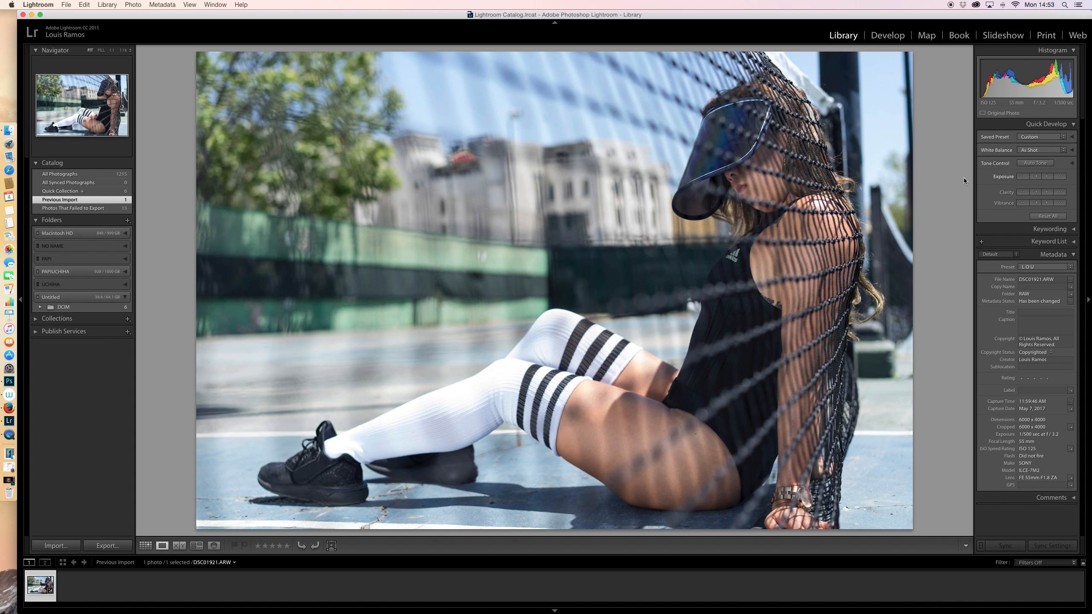
click(1059, 203)
click(1059, 203)
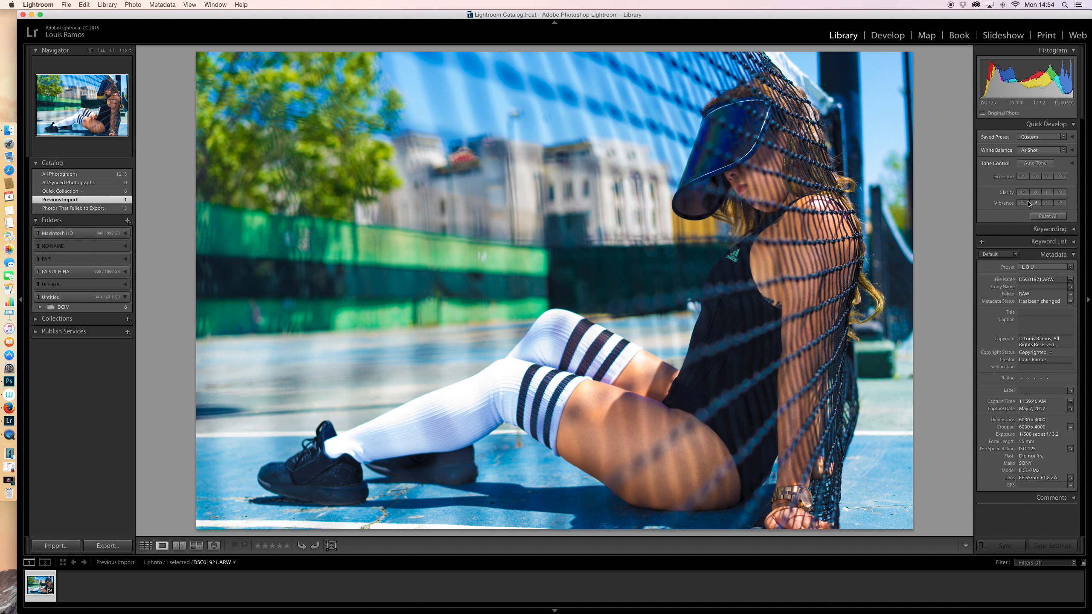
click(1003, 203)
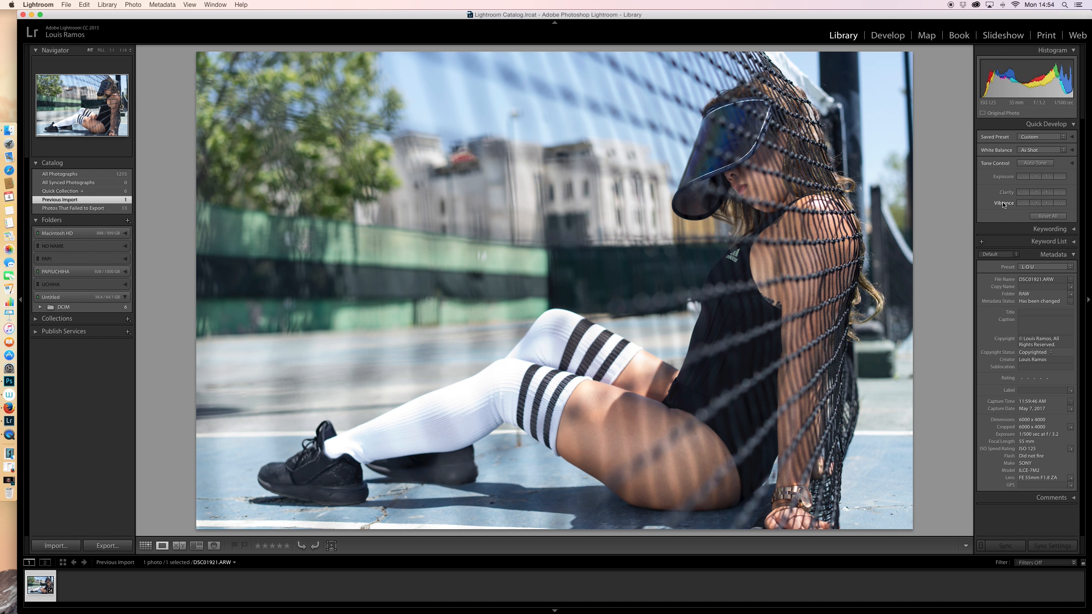
click(1060, 202)
click(1060, 202)
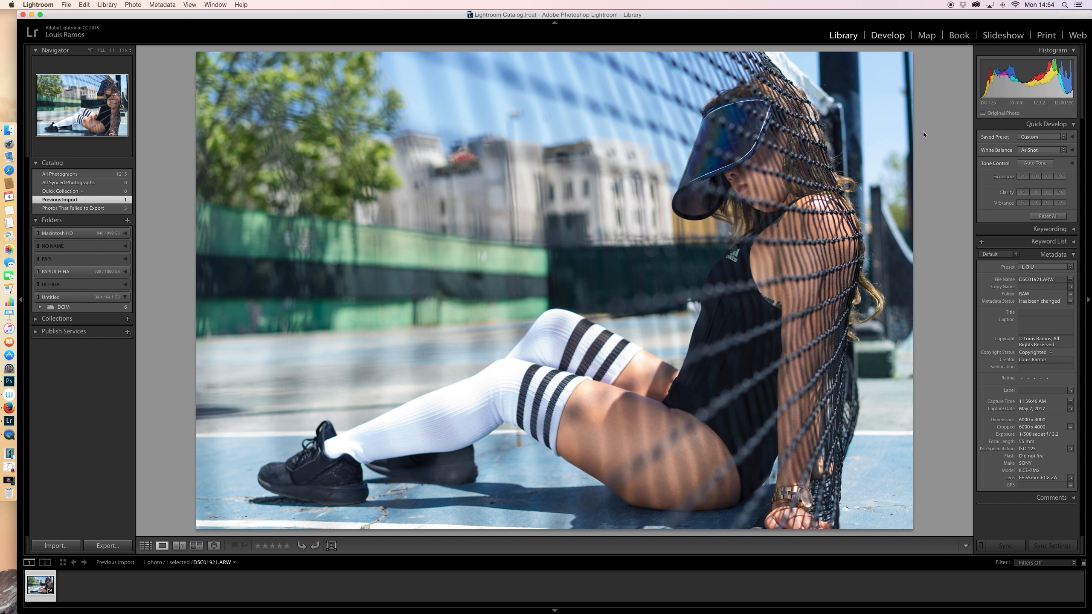
Switch to the Develop module and warm the white balance to a temperature of 6,974
key(d)
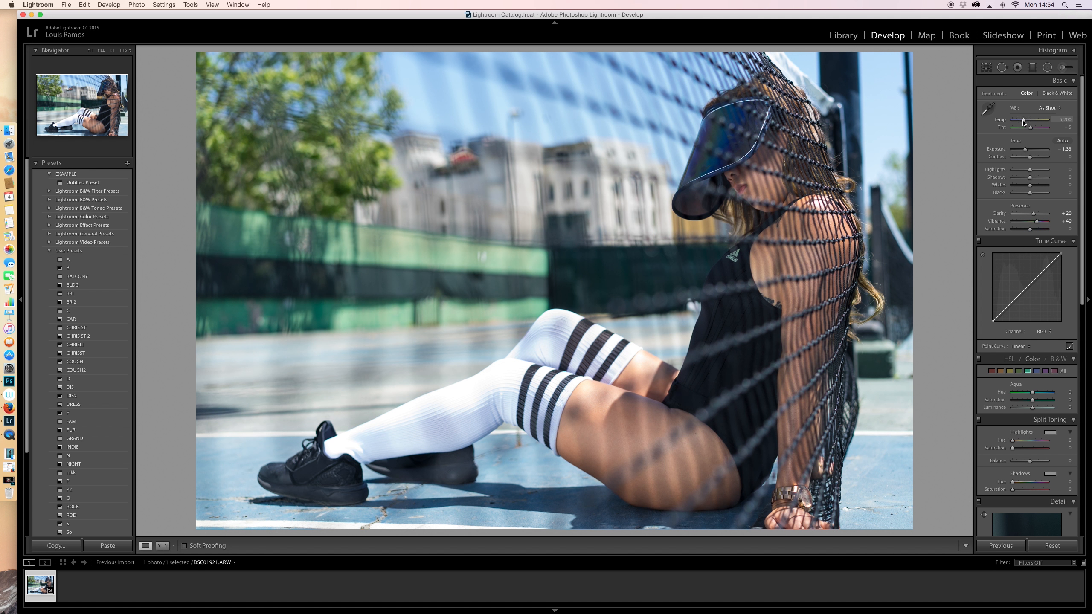
mouse_move(1023, 122)
mouse_down()
mouse_move(1049, 123)
mouse_move(1005, 123)
mouse_move(1029, 124)
mouse_up()
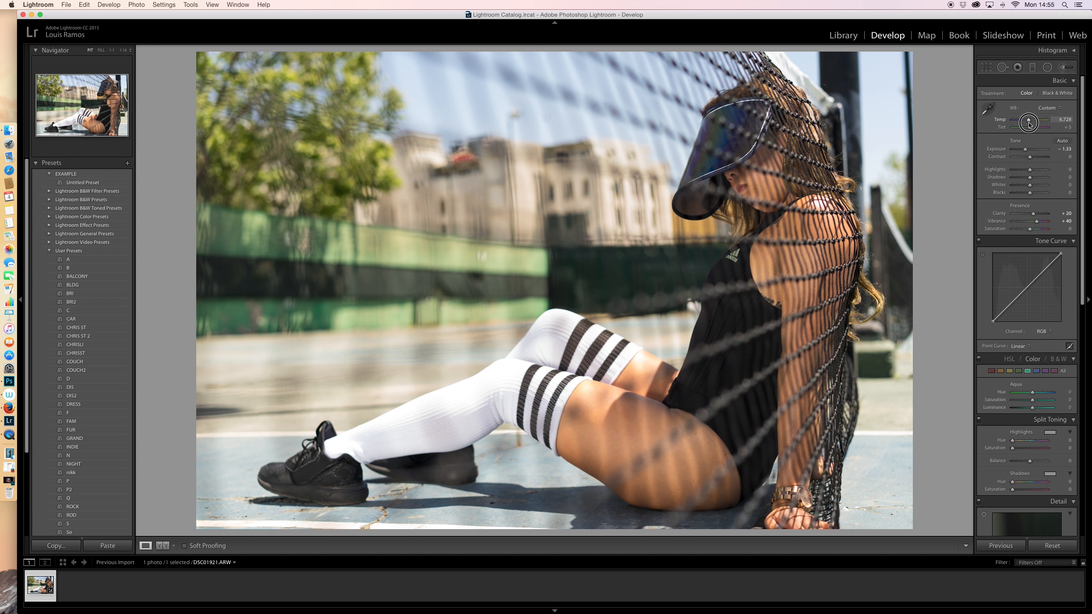
drag(1029, 125, 1031, 125)
Try a strong green tint of -91 and a reduced contrast, resetting each slider to its default
mouse_move(1030, 127)
mouse_down()
mouse_move(1013, 130)
mouse_move(1040, 128)
mouse_move(1019, 129)
mouse_up()
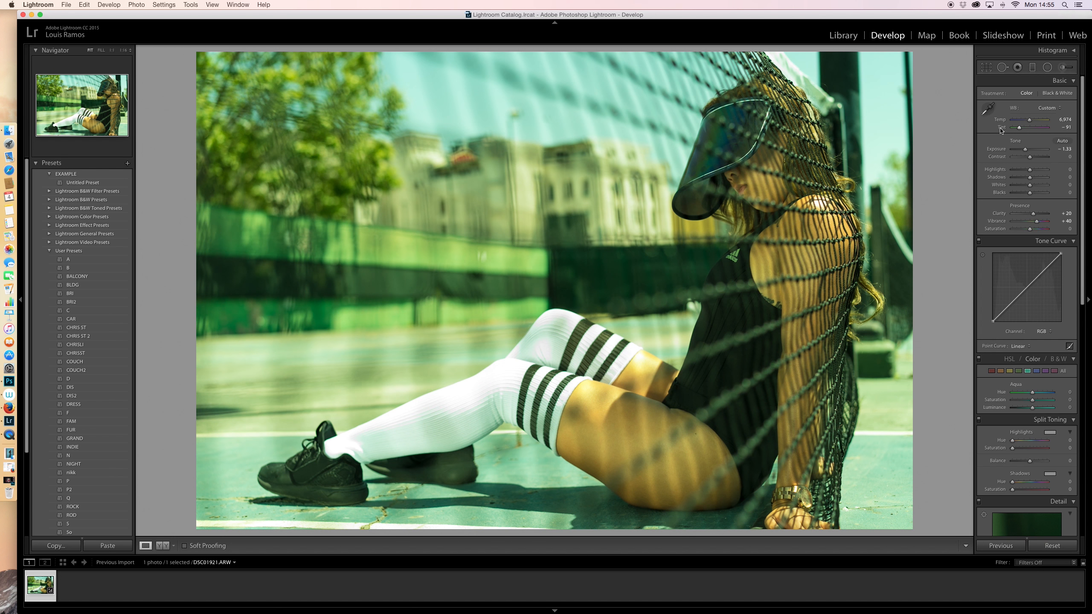
double_click(1001, 129)
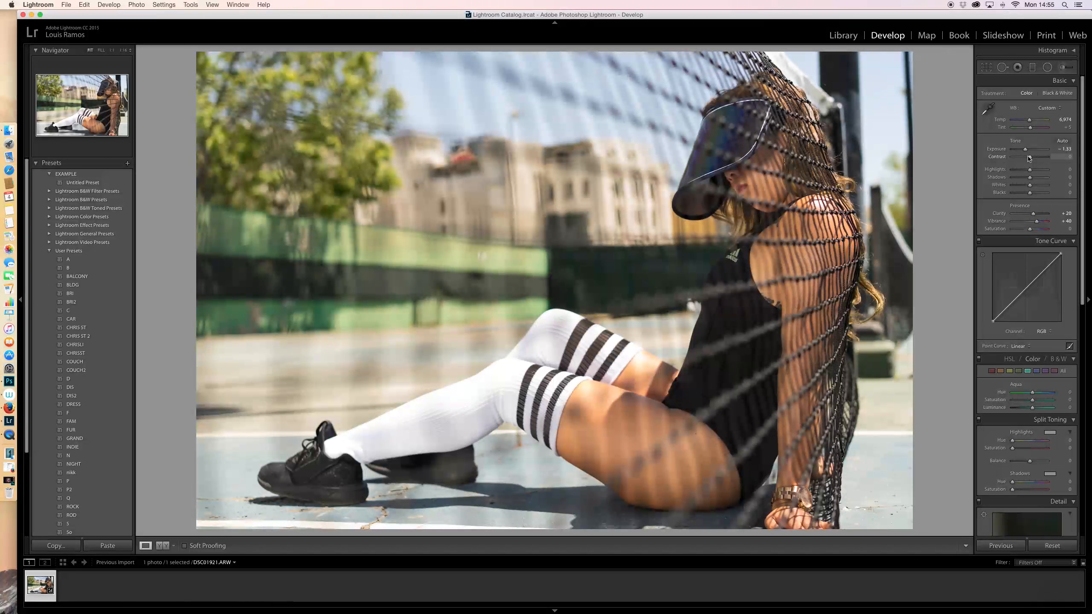
drag(1030, 157, 1021, 158)
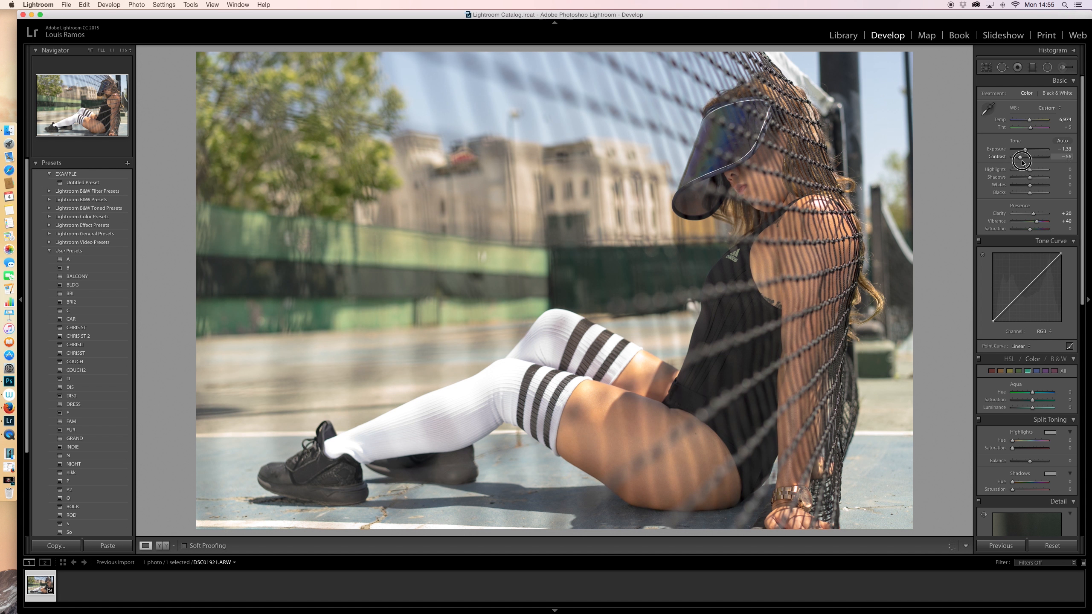
double_click(998, 158)
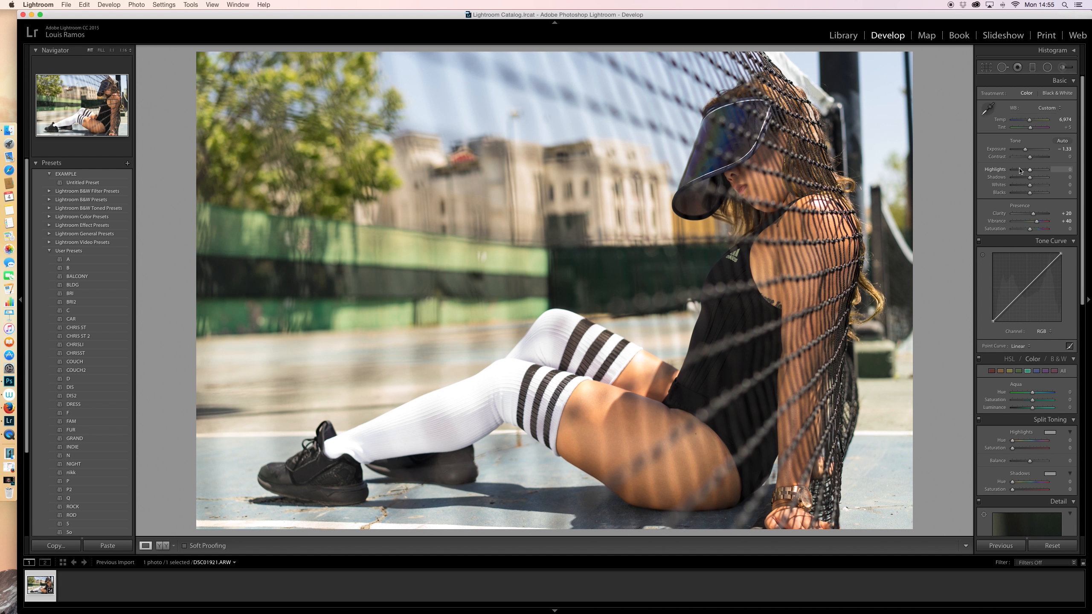
Try the highlights at -100, settle them at -51, and inspect the skin and clothing detail at close zoom
drag(1030, 170, 967, 166)
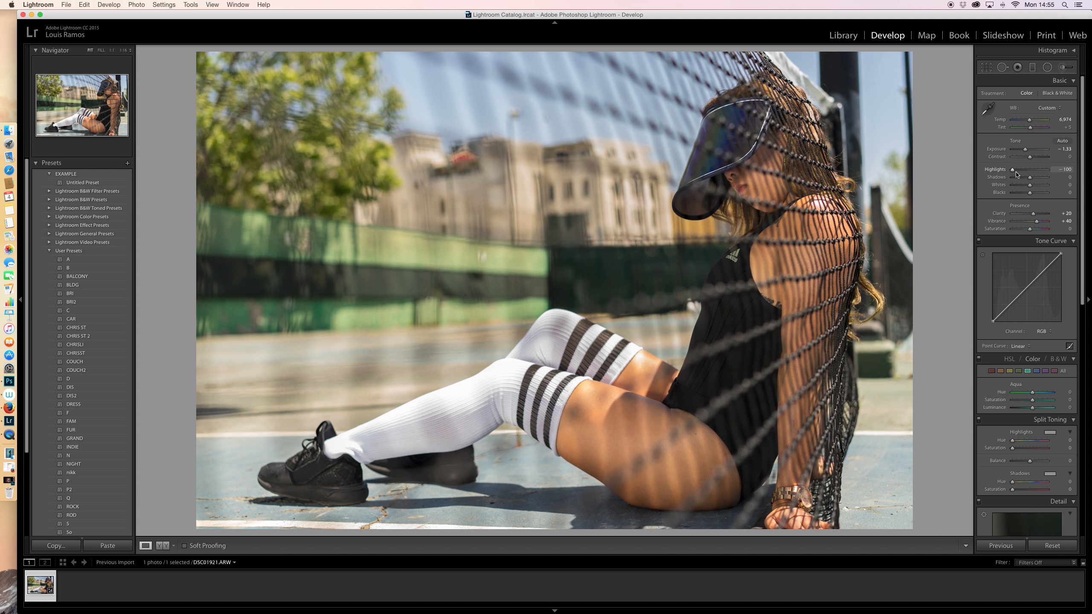
drag(1013, 170, 1023, 172)
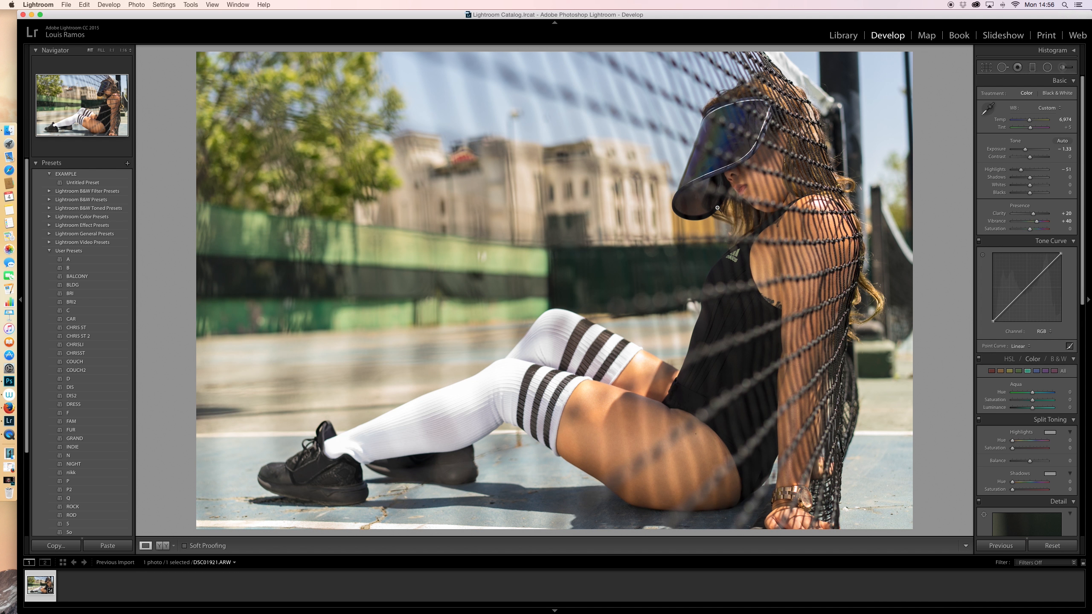
click(737, 192)
scroll(748, 179, down, 10)
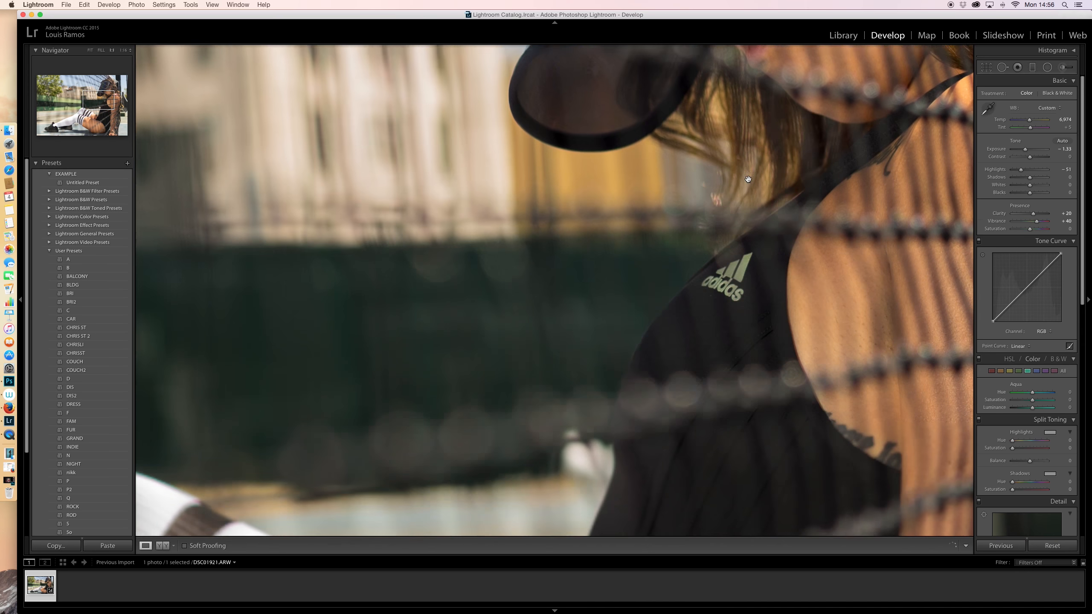
scroll(597, 166, down, 8)
scroll(597, 166, down, 2)
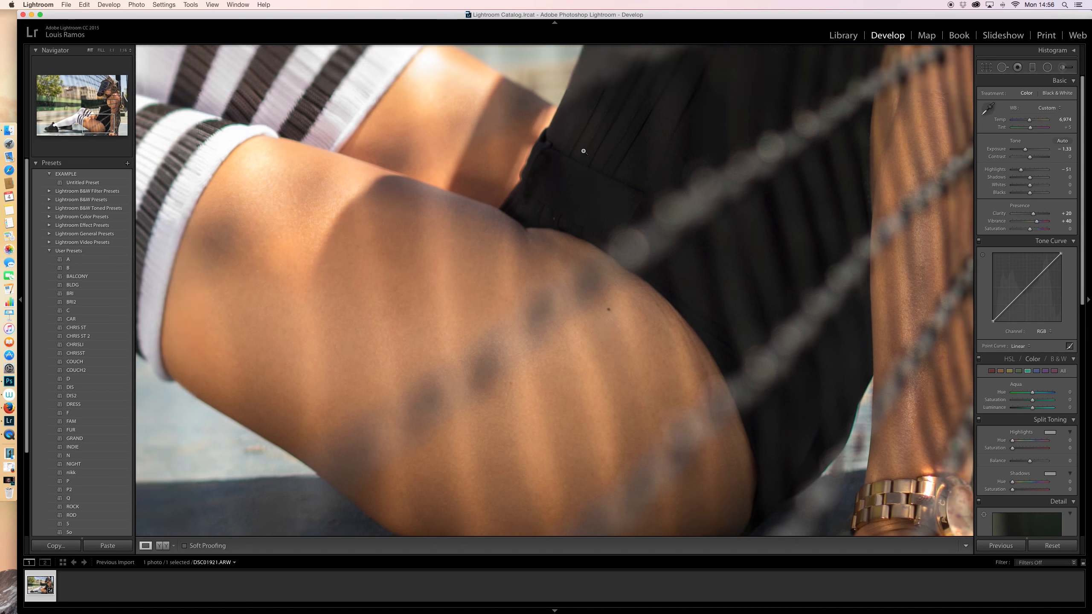
click(580, 151)
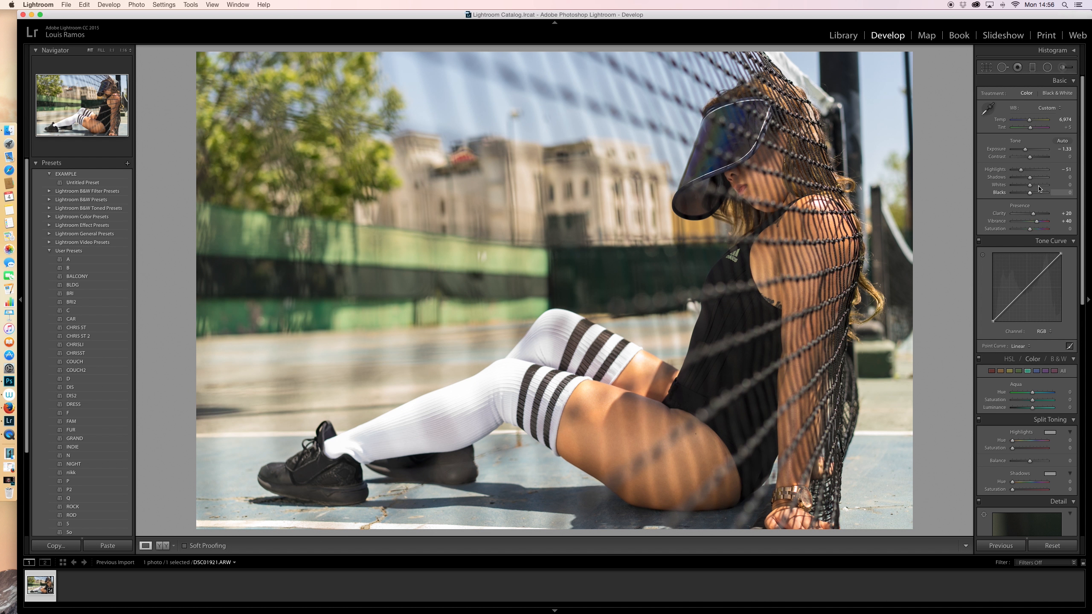
Lower the shadows to -20 and the whites to -50
drag(1029, 178, 1021, 180)
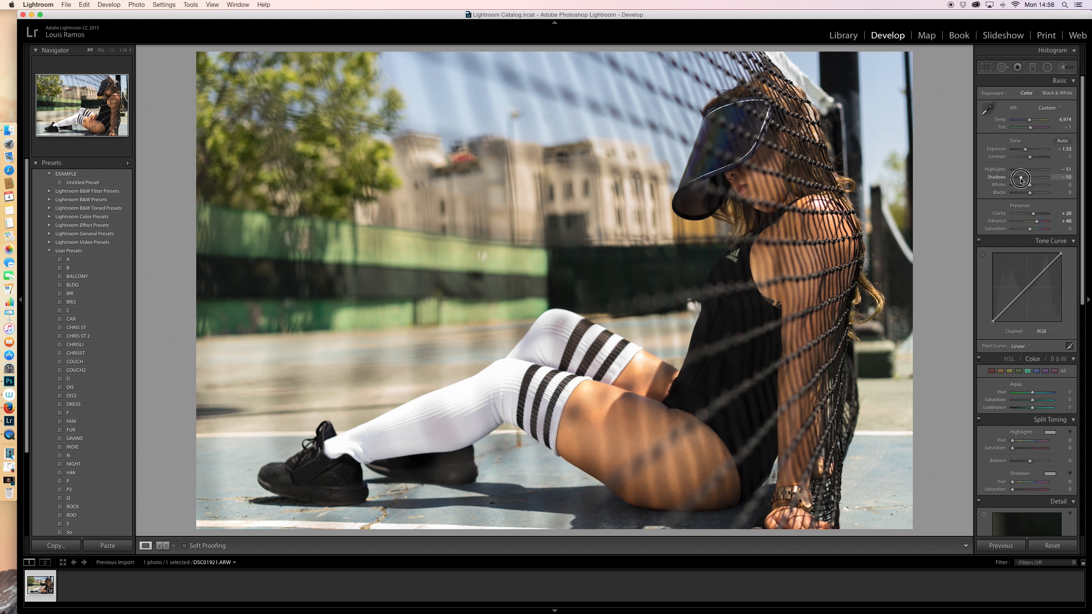
drag(1020, 180, 1025, 180)
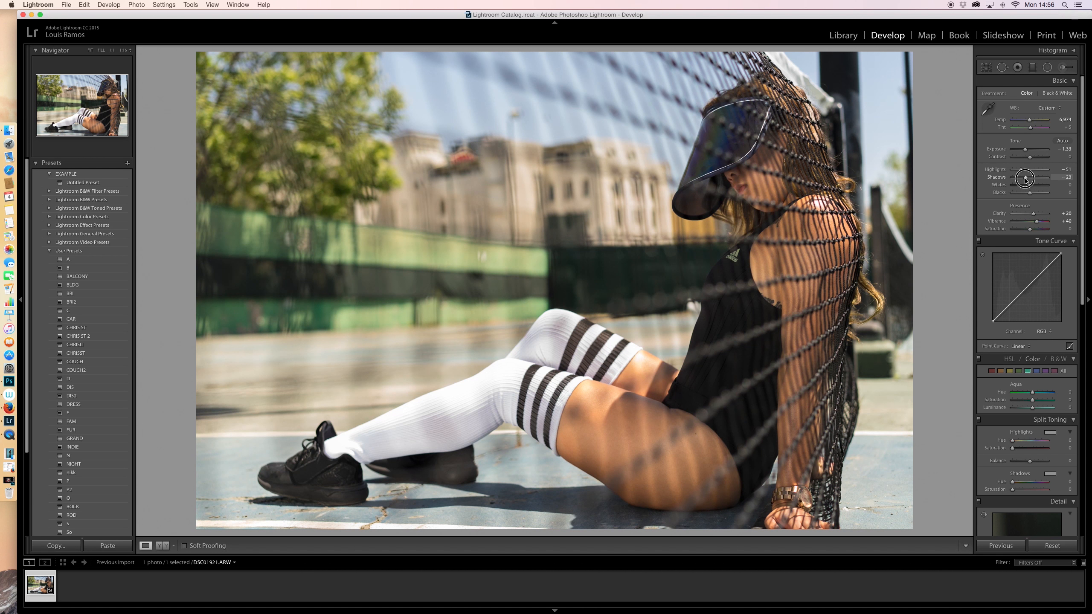
drag(1026, 182, 1028, 182)
mouse_move(1030, 188)
mouse_down()
mouse_move(1007, 186)
mouse_move(1020, 187)
mouse_up()
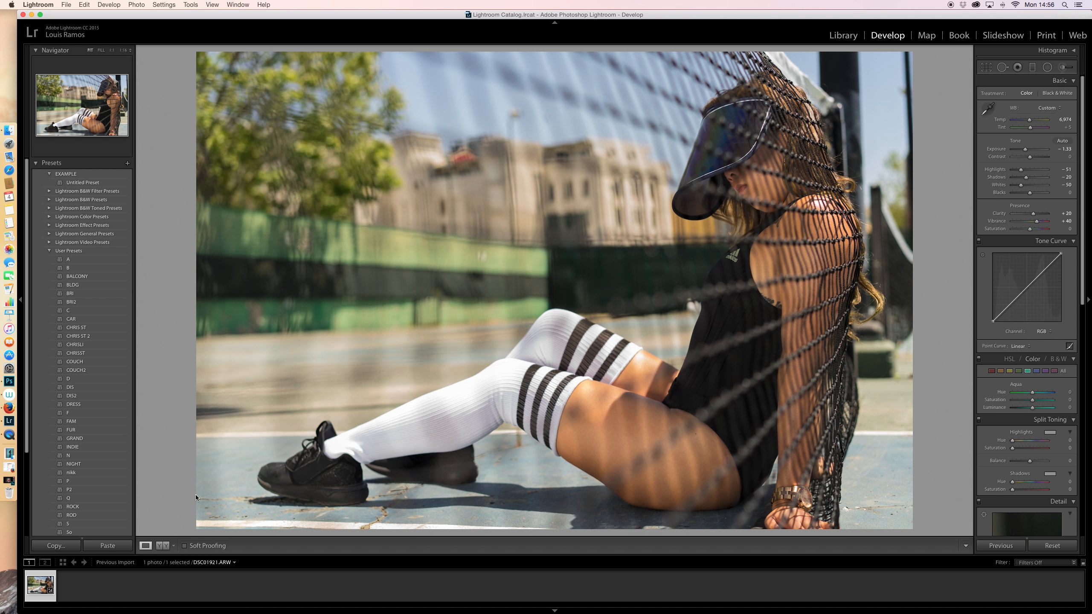
Compare the edit side by side with the original, reduce the vibrance to +27, and return to the single-photo view
click(174, 545)
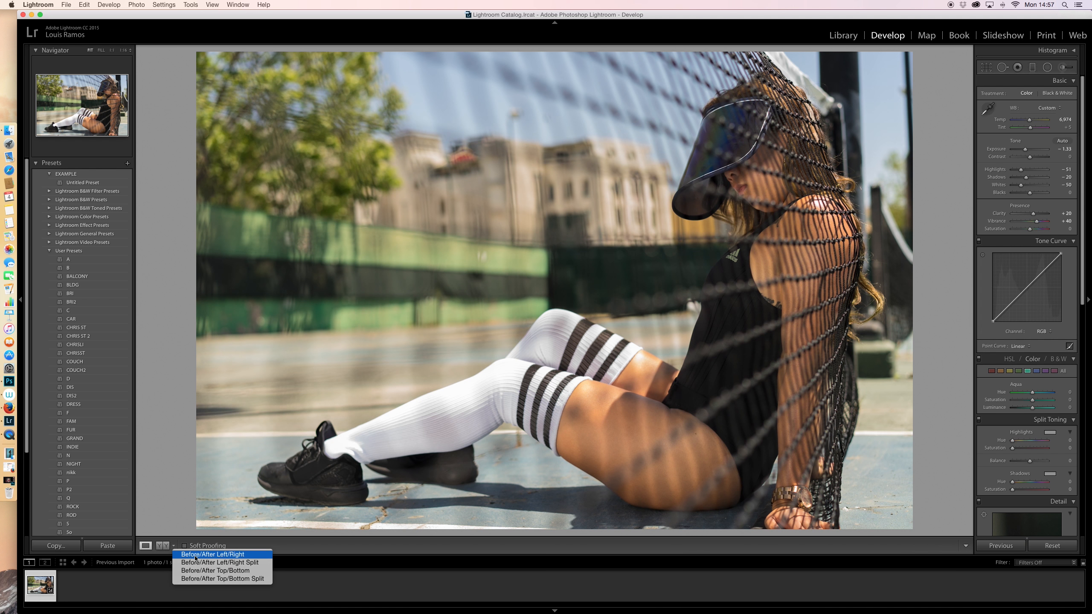
click(192, 553)
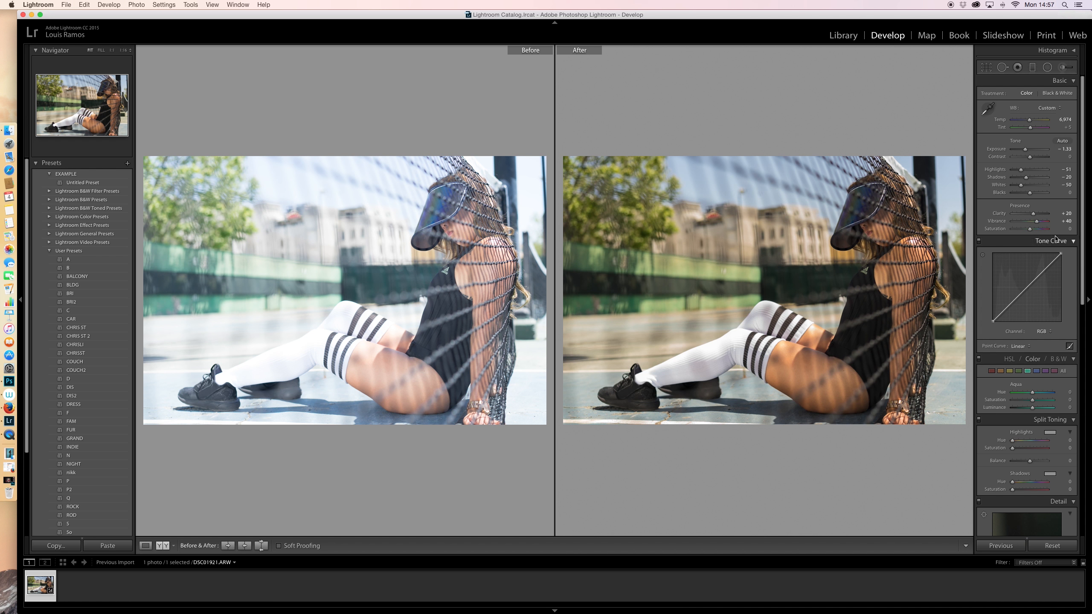
mouse_move(1036, 222)
mouse_down()
mouse_move(1024, 221)
mouse_move(1035, 221)
mouse_up()
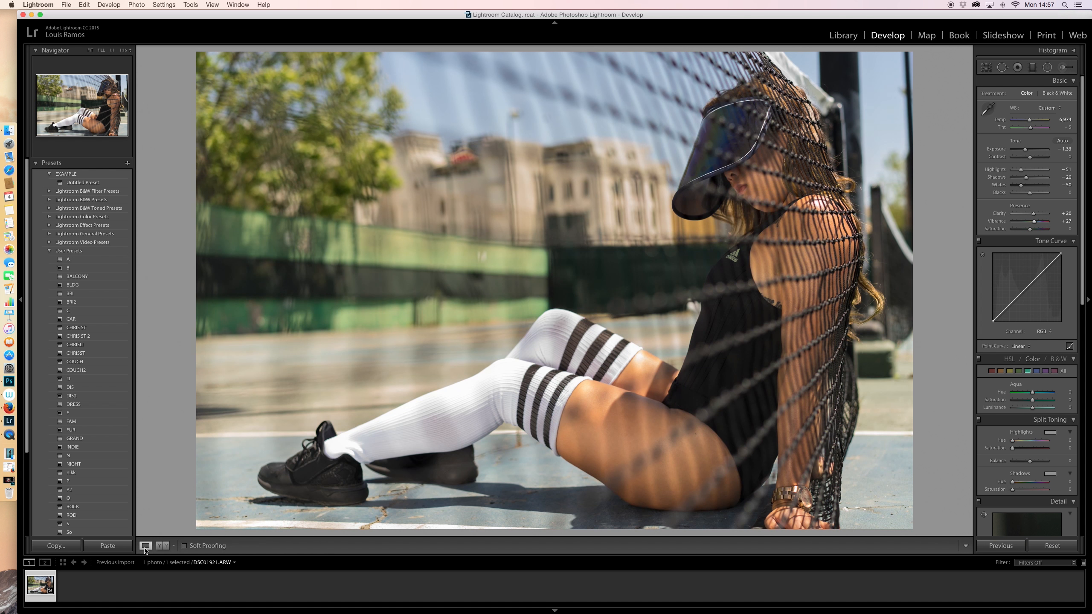
click(146, 546)
Set the vibrance to +33 and the saturation to +4, trying a much stronger saturation on the way
drag(1035, 224, 1036, 224)
drag(1030, 228, 1036, 230)
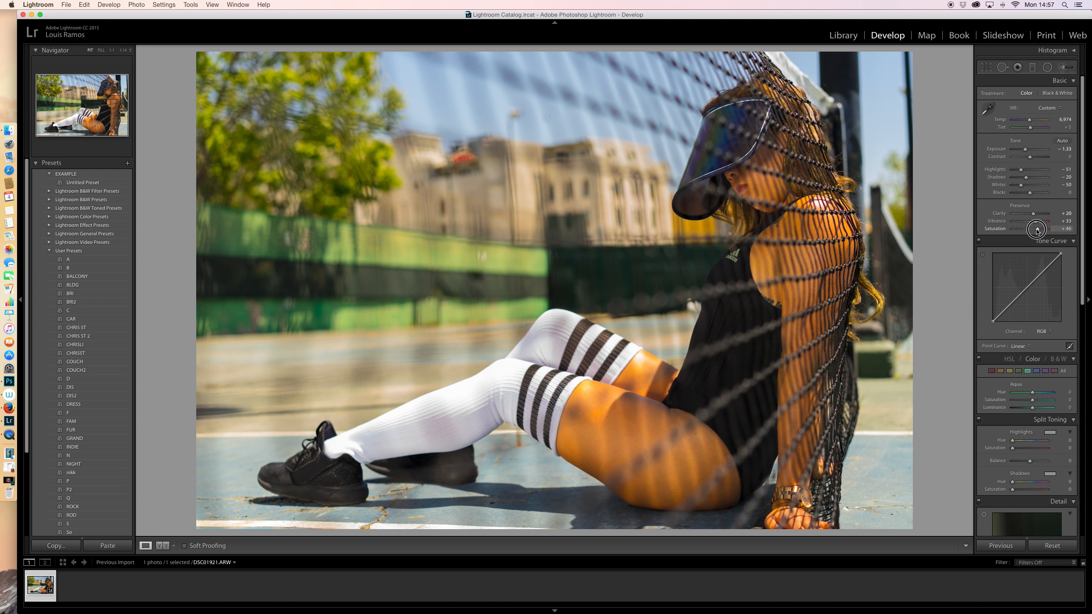
drag(1036, 230, 1030, 231)
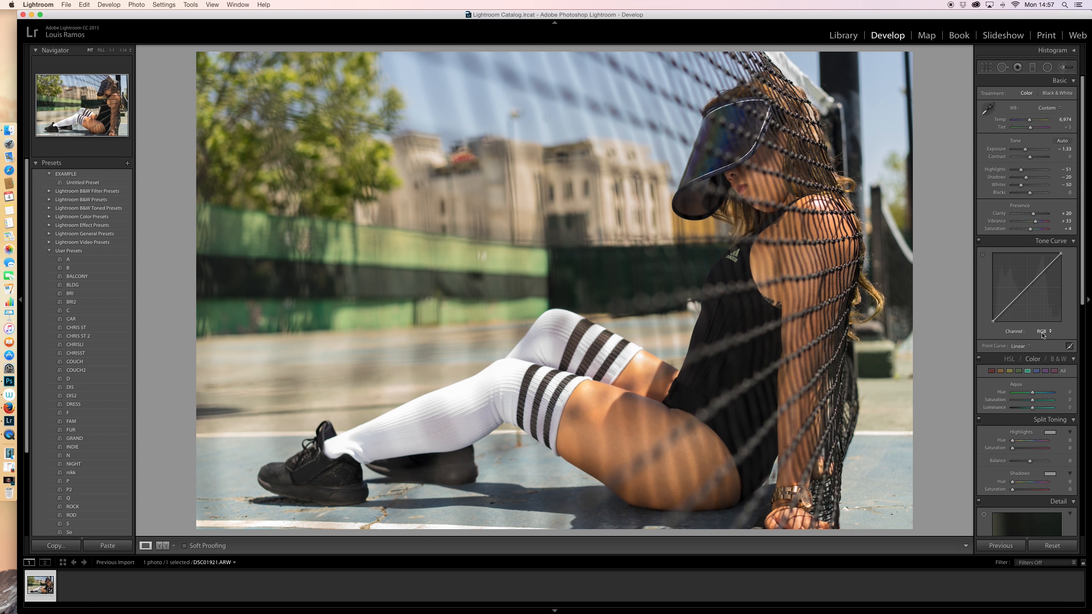
Anchor the RGB tone curve at its quarter, middle and three-quarter points, raising the black endpoint for faded shadows and lifting the highlights slightly
click(1044, 272)
click(1027, 288)
click(1010, 305)
click(1009, 306)
drag(992, 321, 992, 313)
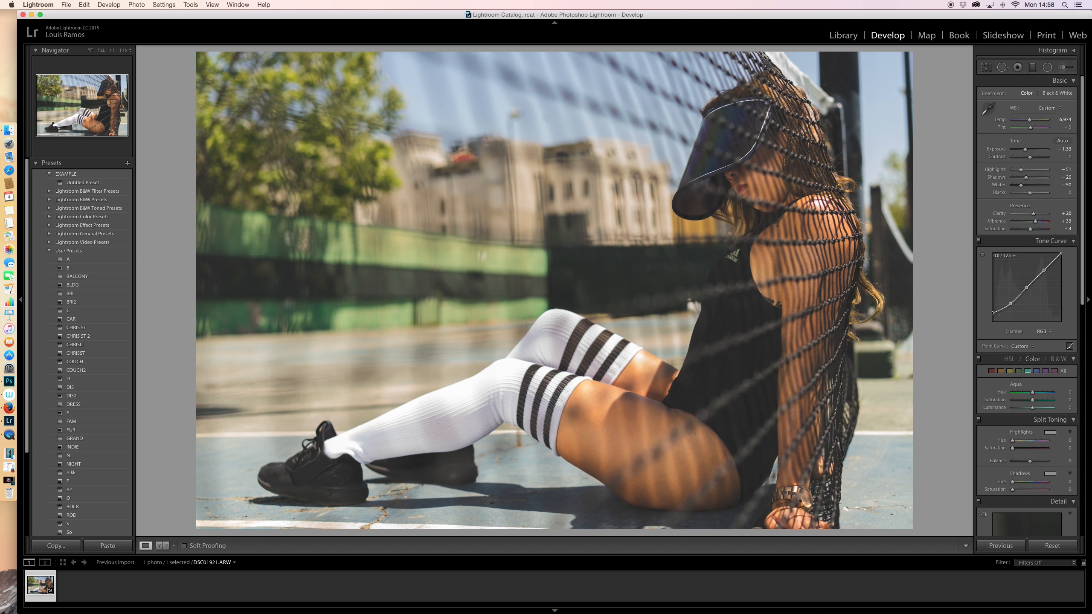
drag(993, 313, 992, 316)
drag(1045, 270, 1045, 267)
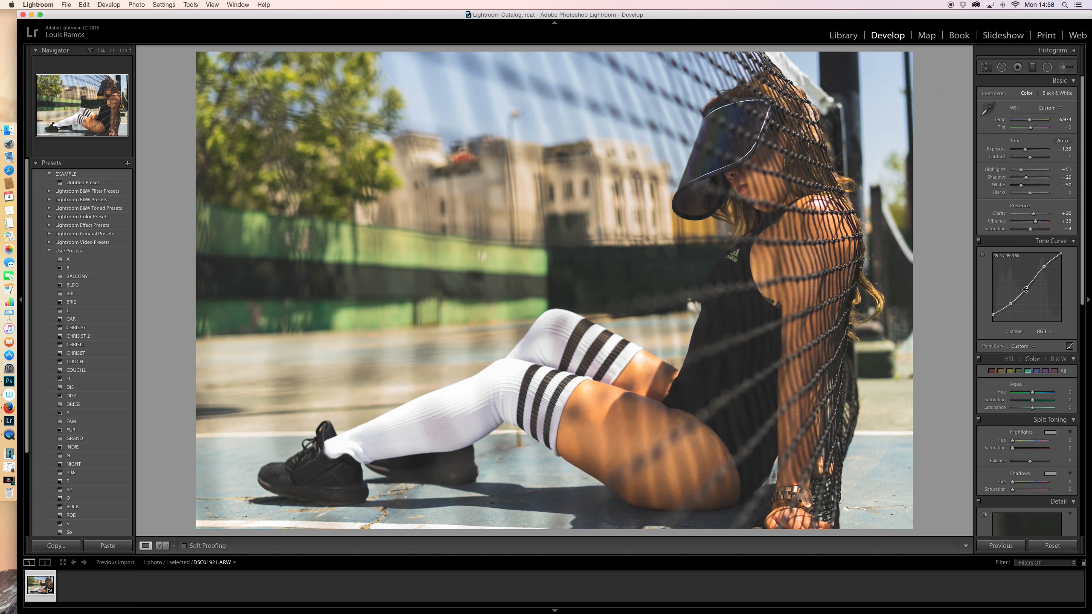
Add control points along the Red channel's tone curve, including an extra one in the deep shadows, and slightly lift its black endpoint and highlights
click(1042, 331)
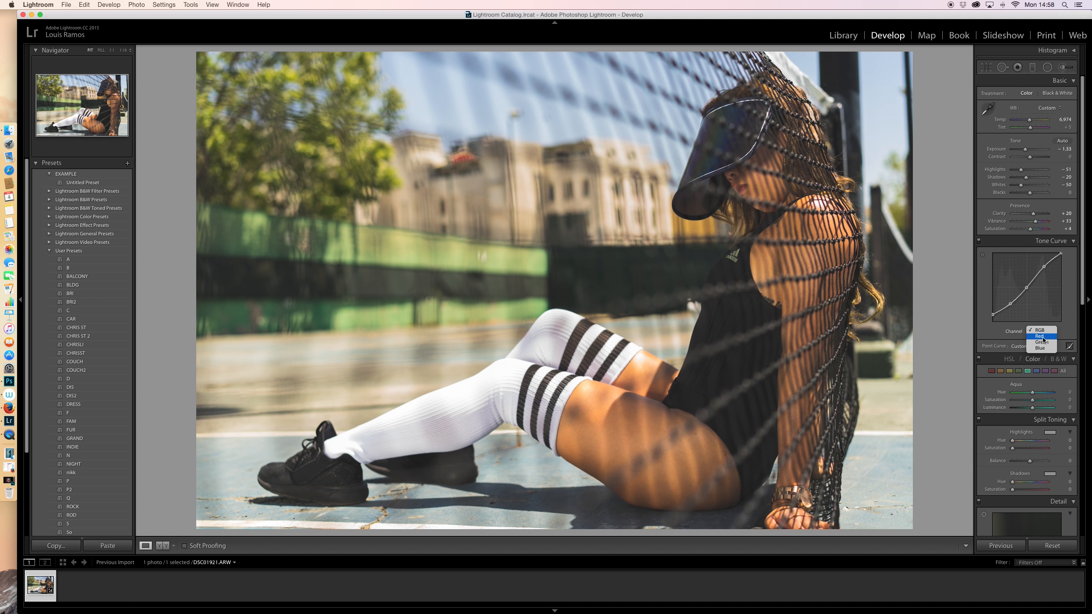
click(1042, 337)
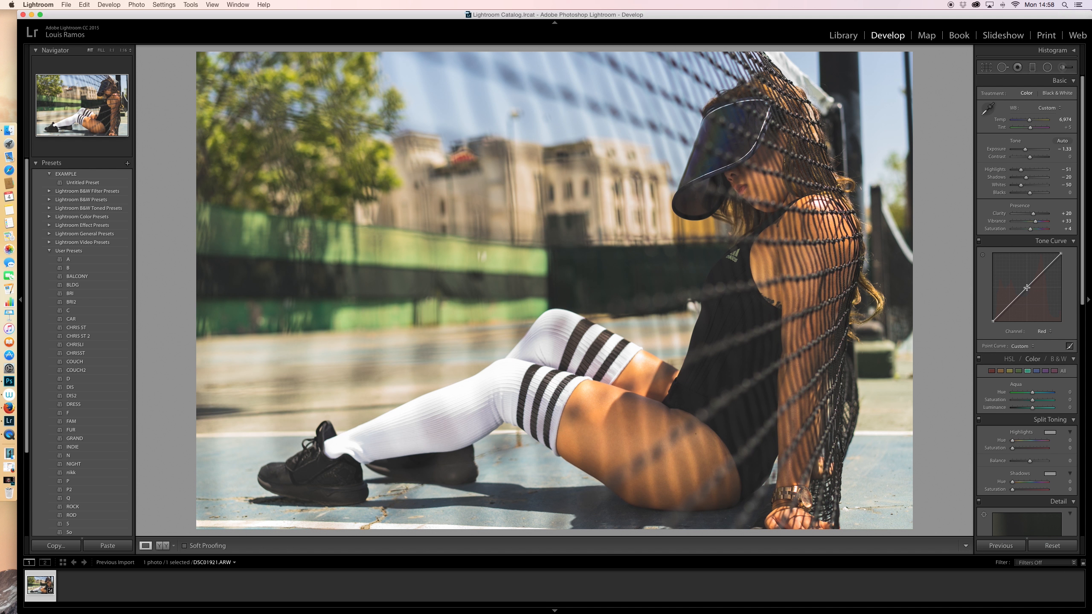
click(1043, 270)
click(1009, 305)
click(1001, 315)
drag(992, 322, 992, 321)
drag(1044, 271, 1045, 269)
Try lifting the red curve's highlight point further and shifting its deep-shadow point, and undo both adjustments
drag(1045, 268, 1044, 264)
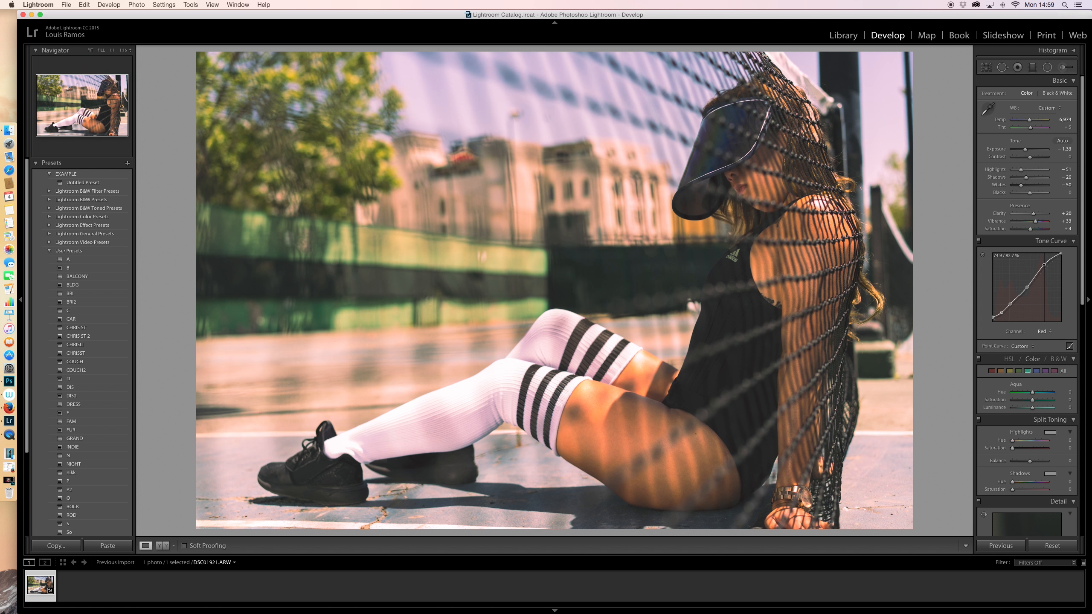
drag(1003, 313, 1001, 315)
key(super+z)
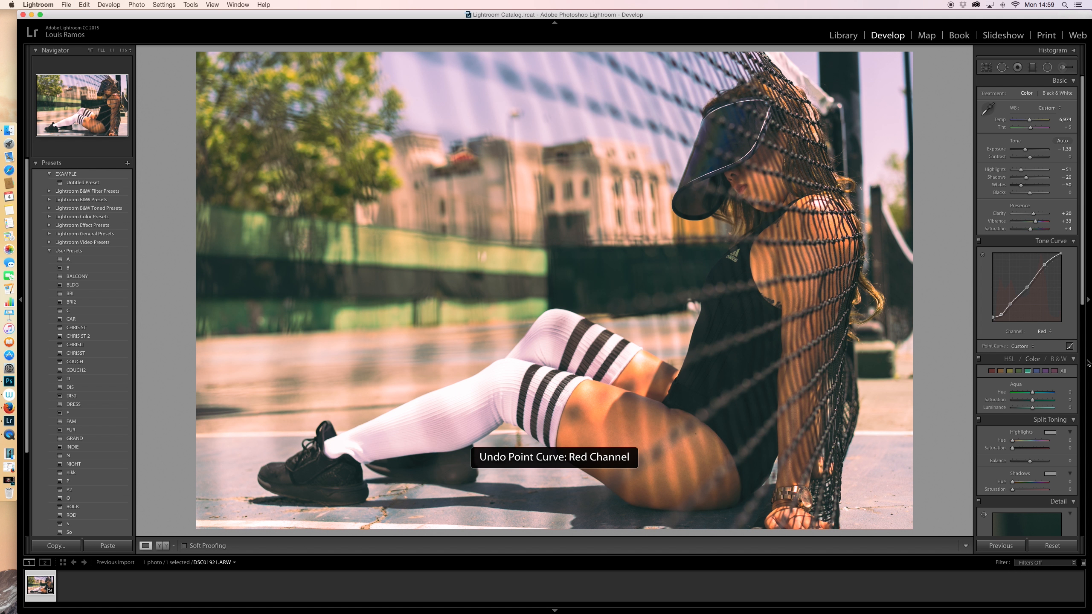
key(super+z)
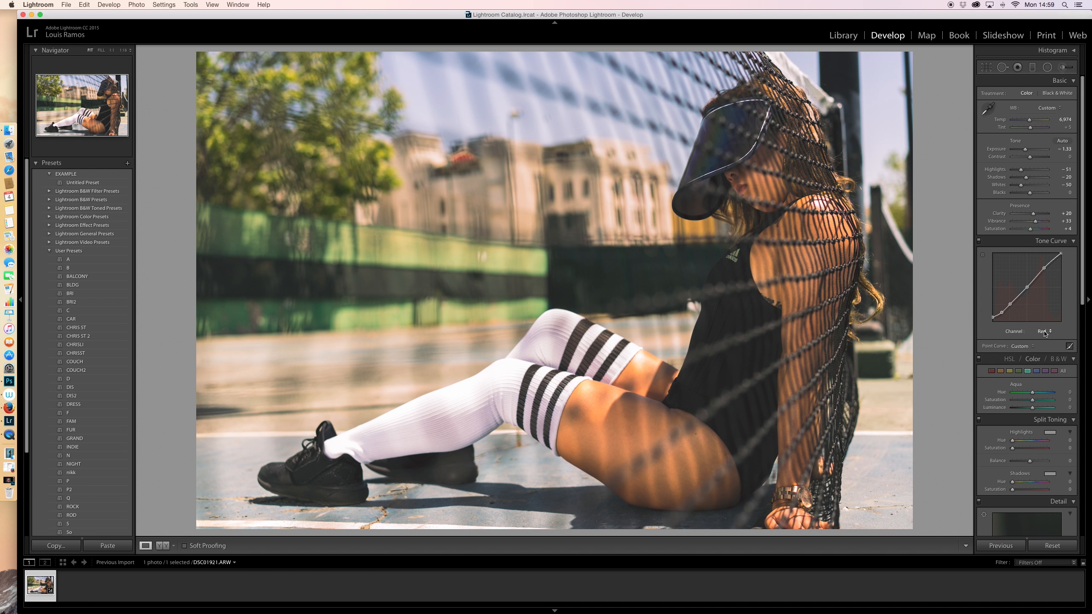
Add control points along the Green channel's tone curve at its quarter, middle, three-quarter and deep-shadow positions, and slightly lift its black endpoint
click(1044, 332)
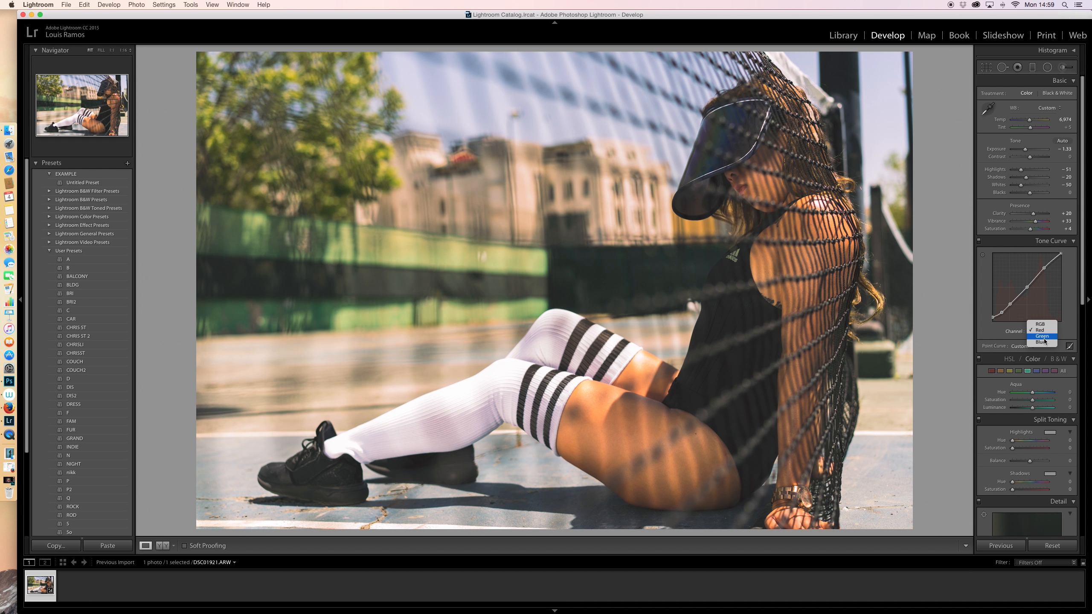
click(1044, 338)
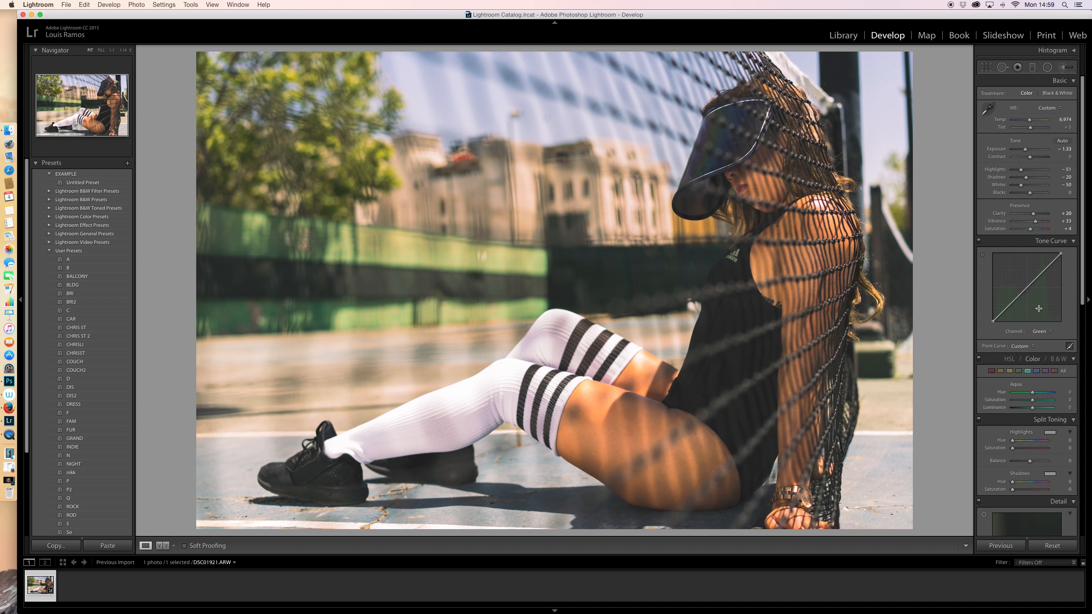
click(1027, 287)
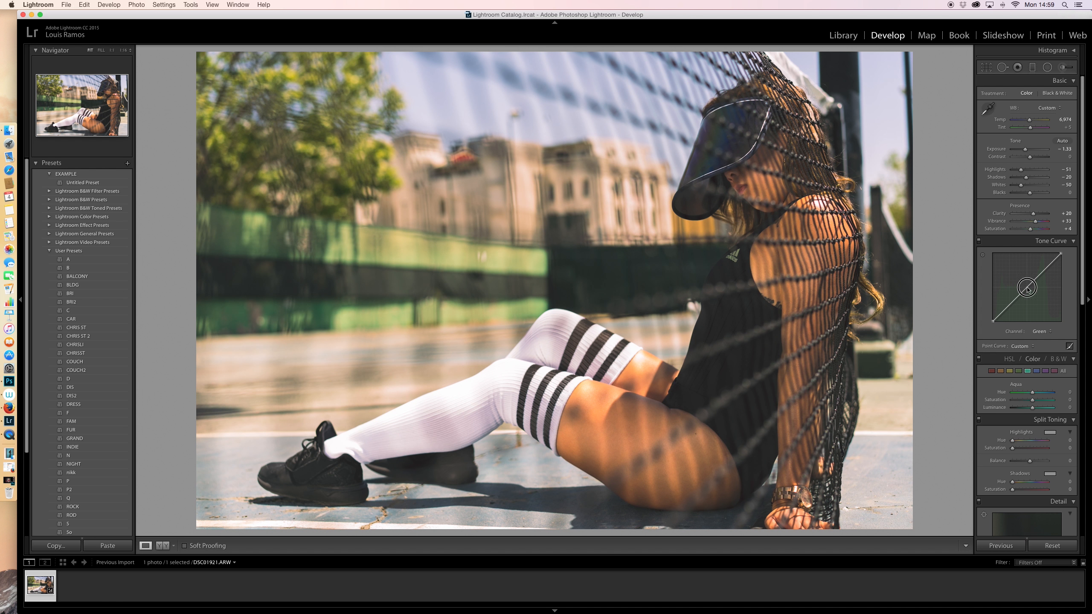
click(1008, 304)
click(1045, 271)
click(1000, 314)
drag(992, 321, 992, 321)
drag(992, 317, 993, 322)
Try lifting the green curve's highlight point, and undo the adjustment
click(1045, 269)
drag(1044, 270, 1046, 269)
drag(1045, 264, 1045, 267)
key(super+z)
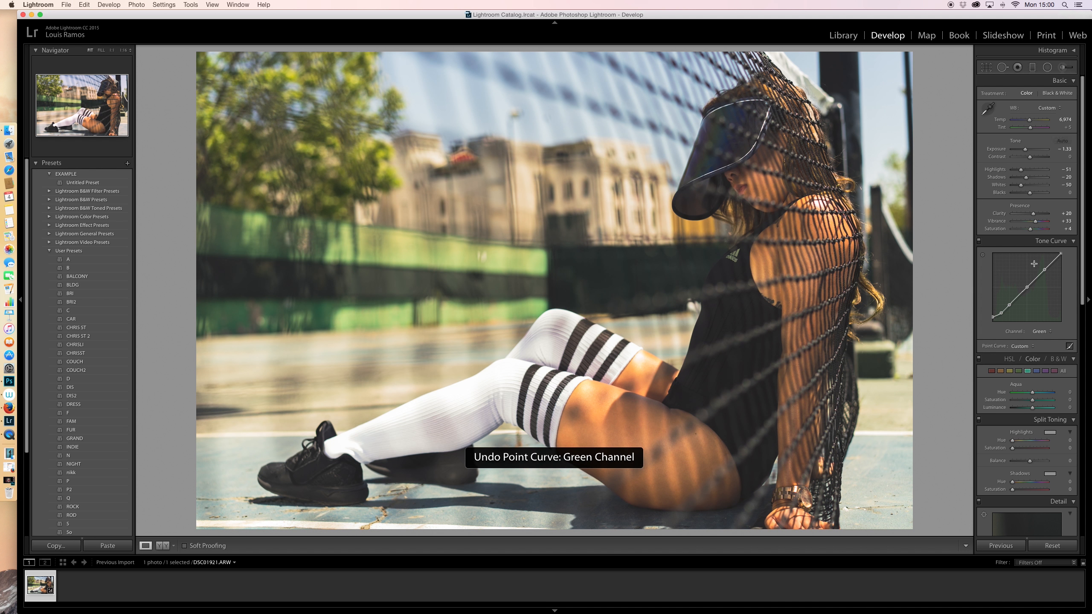
click(1046, 270)
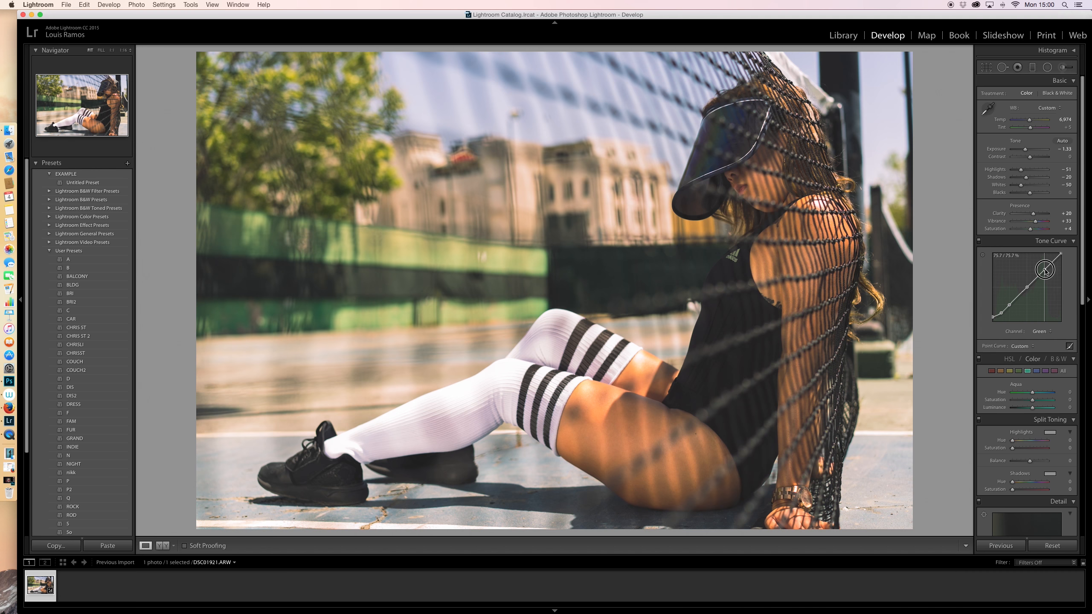
Add control points along the Blue channel's tone curve at its three-quarter, middle, quarter and deep-shadow positions
click(1042, 331)
click(1039, 339)
click(1044, 270)
click(1028, 287)
click(1011, 305)
click(1002, 314)
Slightly raise the blue curve's black endpoint and its highlight point, trying a stronger highlight lift on the way
click(993, 321)
drag(992, 321, 993, 319)
drag(1045, 271, 1045, 262)
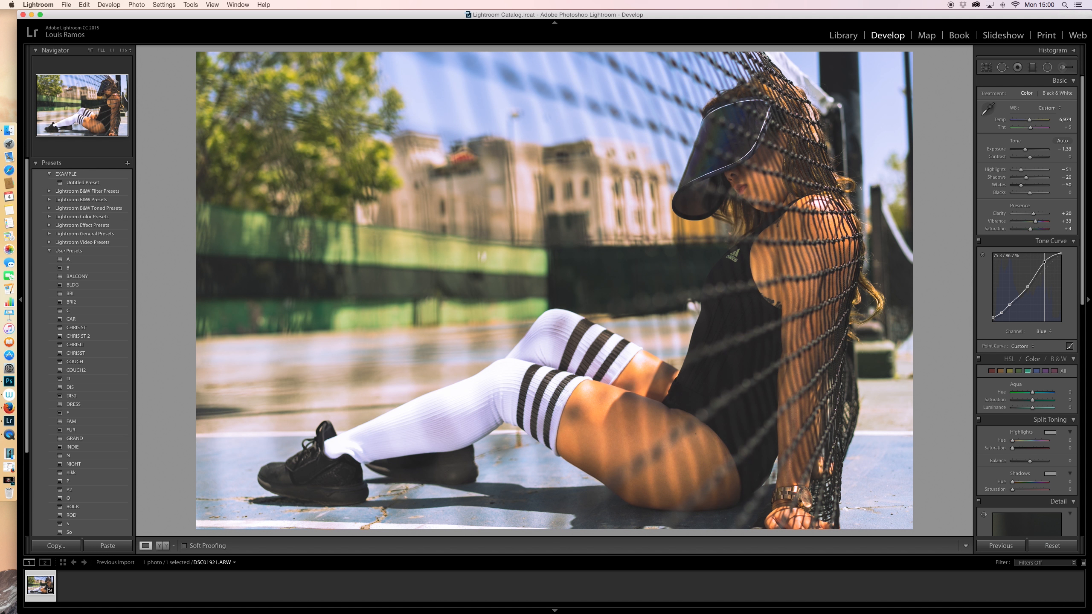
drag(1045, 262, 1044, 267)
Try shifting the hue of the red tones, and reset it to its default
click(991, 370)
mouse_move(1032, 392)
mouse_down()
mouse_move(1042, 392)
mouse_move(1012, 392)
mouse_move(1034, 393)
mouse_up()
double_click(998, 392)
Set the blue tones' hue to -50 and saturation to +40, trying a luminance change and resetting it
click(1036, 370)
mouse_move(1032, 392)
mouse_down()
mouse_move(1048, 392)
mouse_move(1015, 393)
mouse_move(1051, 394)
mouse_move(1021, 396)
mouse_up()
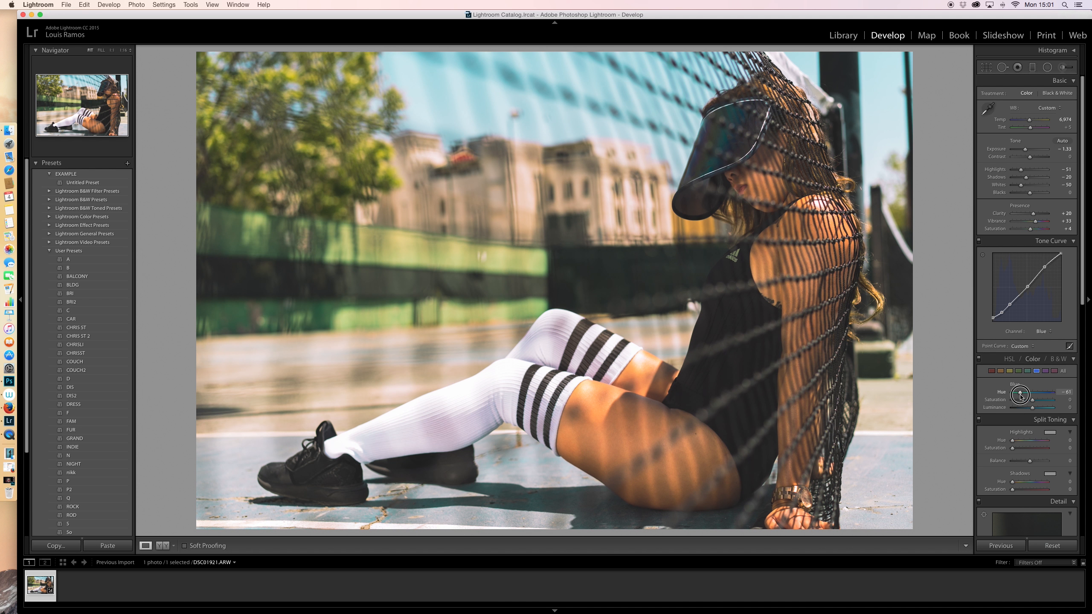
drag(1021, 396, 1023, 396)
mouse_move(1032, 403)
mouse_down()
mouse_move(1024, 403)
mouse_move(1042, 401)
mouse_up()
drag(1034, 407, 1033, 410)
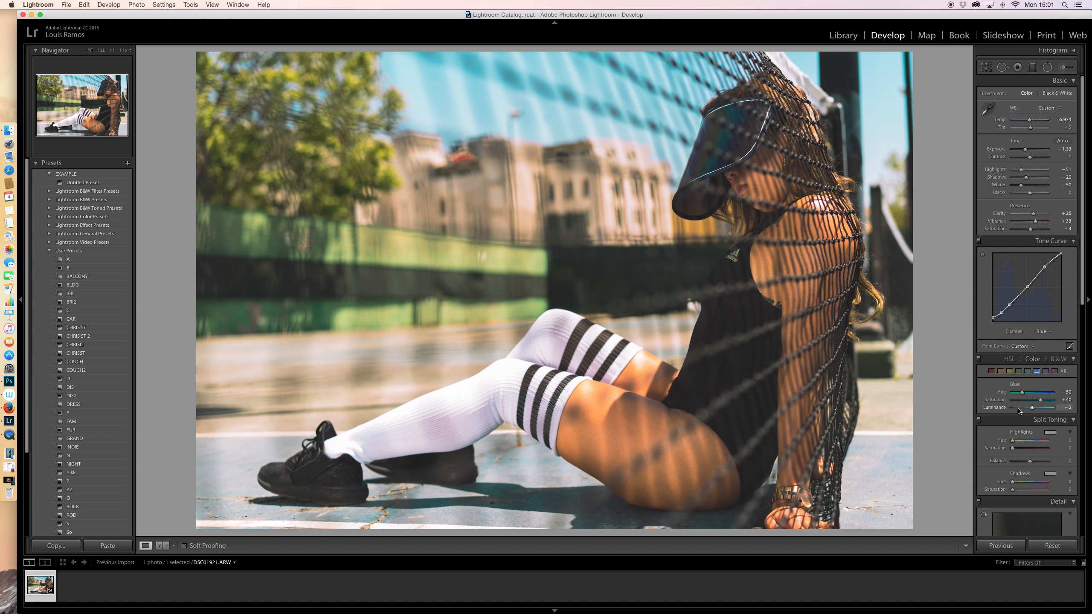
double_click(997, 408)
Tint the highlights purple in Split Toning with hue 267 and saturation 20, trying yellow-green on the way
click(1049, 432)
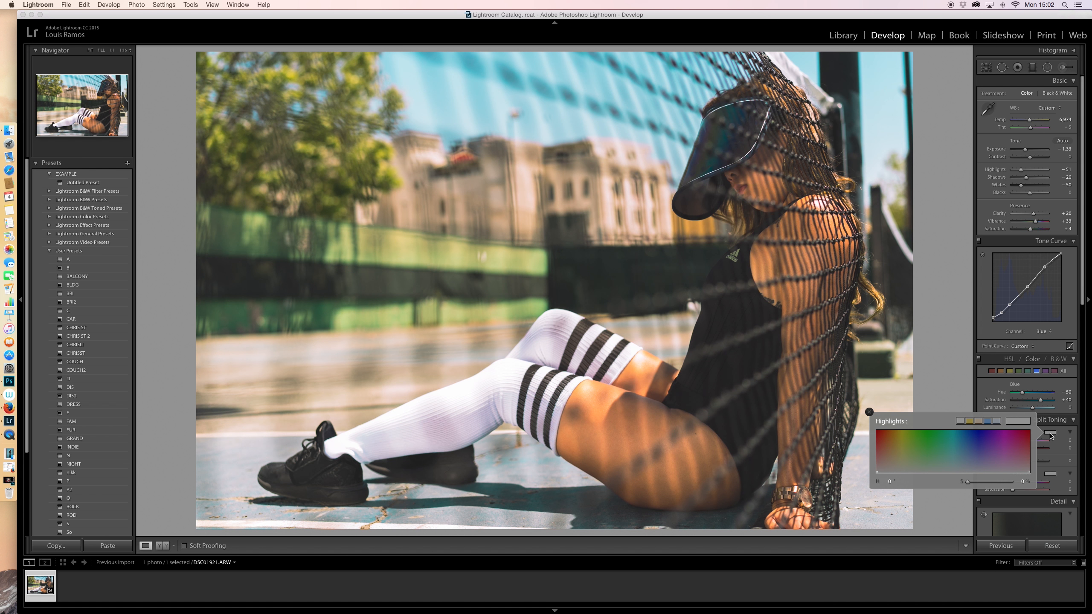
drag(994, 435, 908, 452)
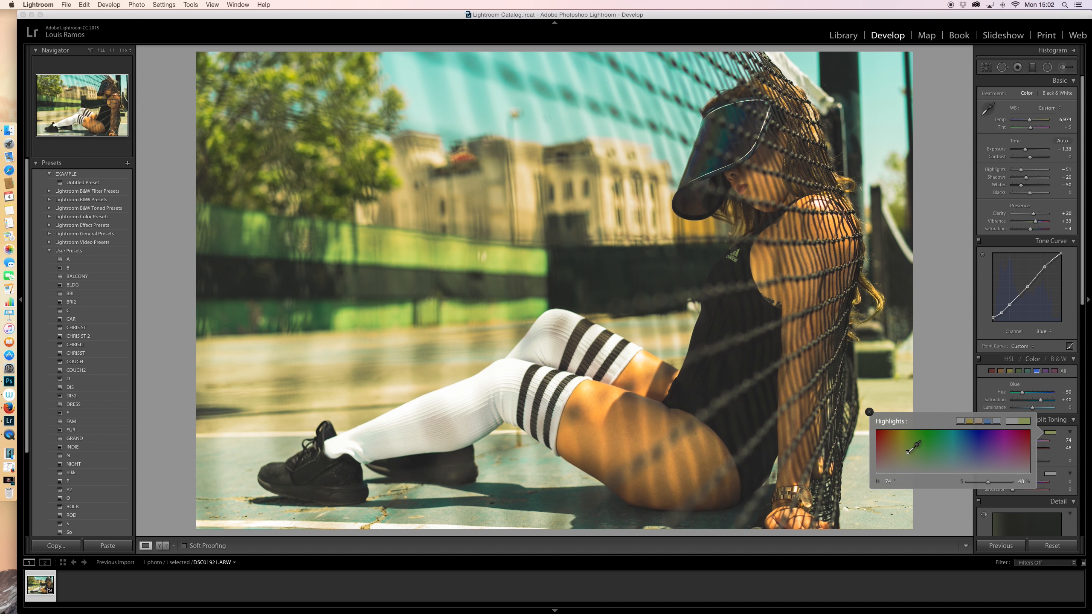
drag(908, 451, 913, 467)
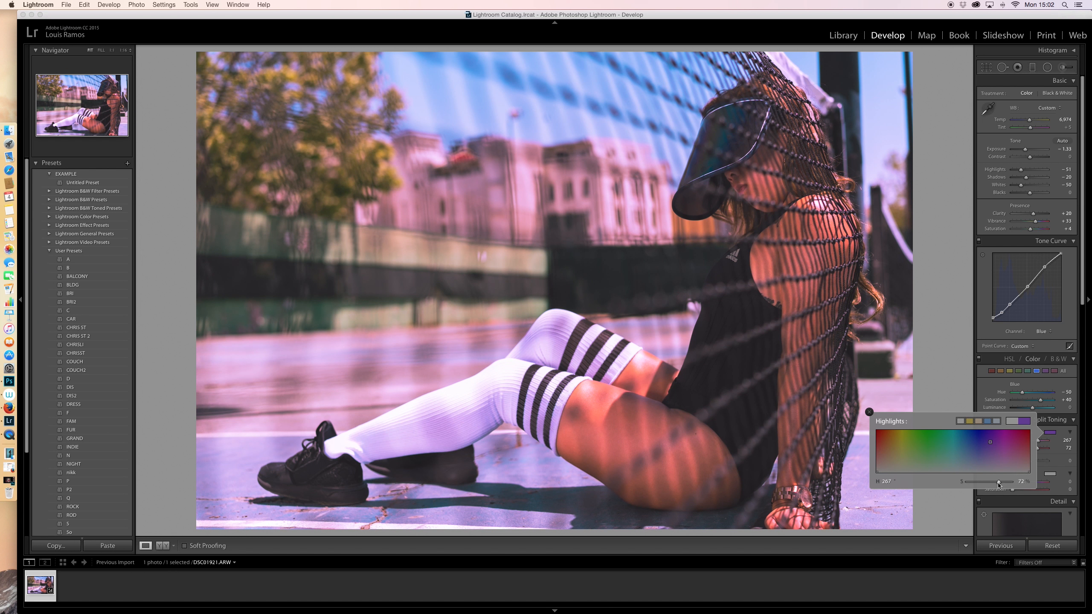
drag(998, 483, 975, 485)
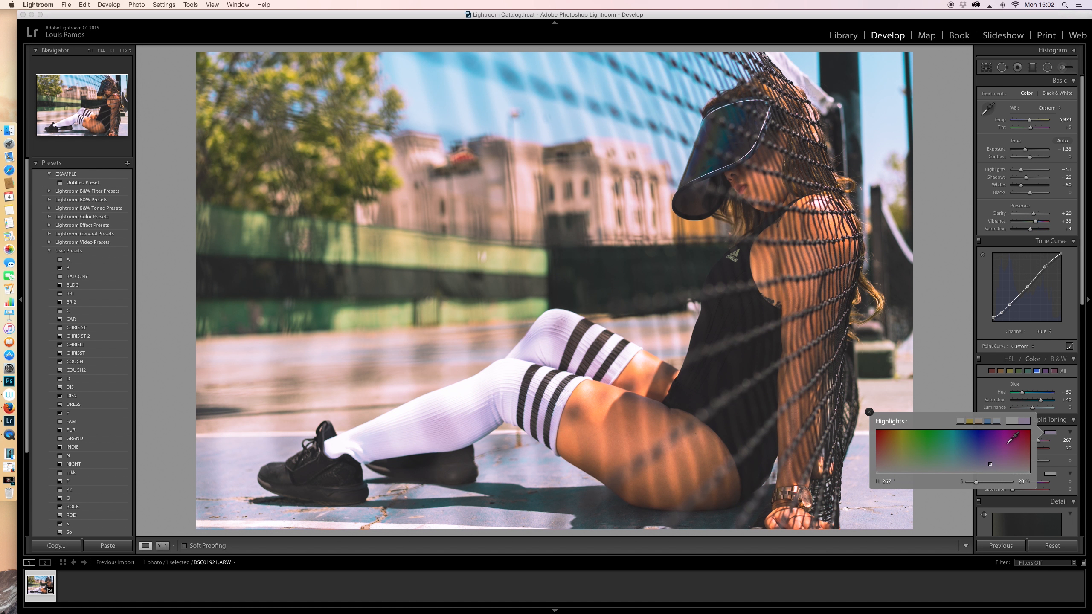
click(989, 388)
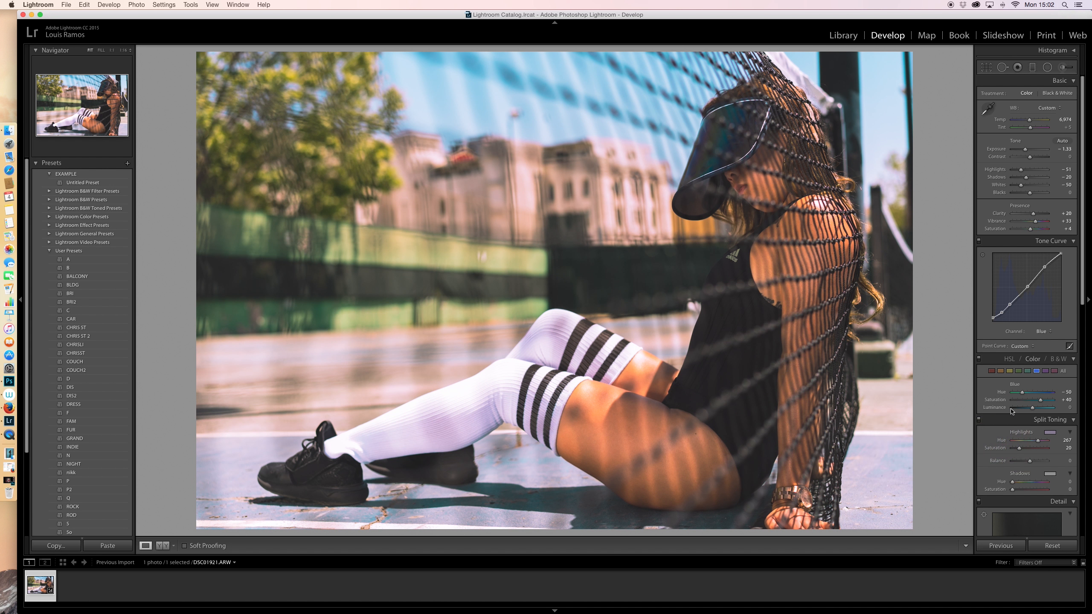
Tint the shadows blue-violet in Split Toning with hue 253 and saturation 20, trying a yellow tint first
click(1052, 475)
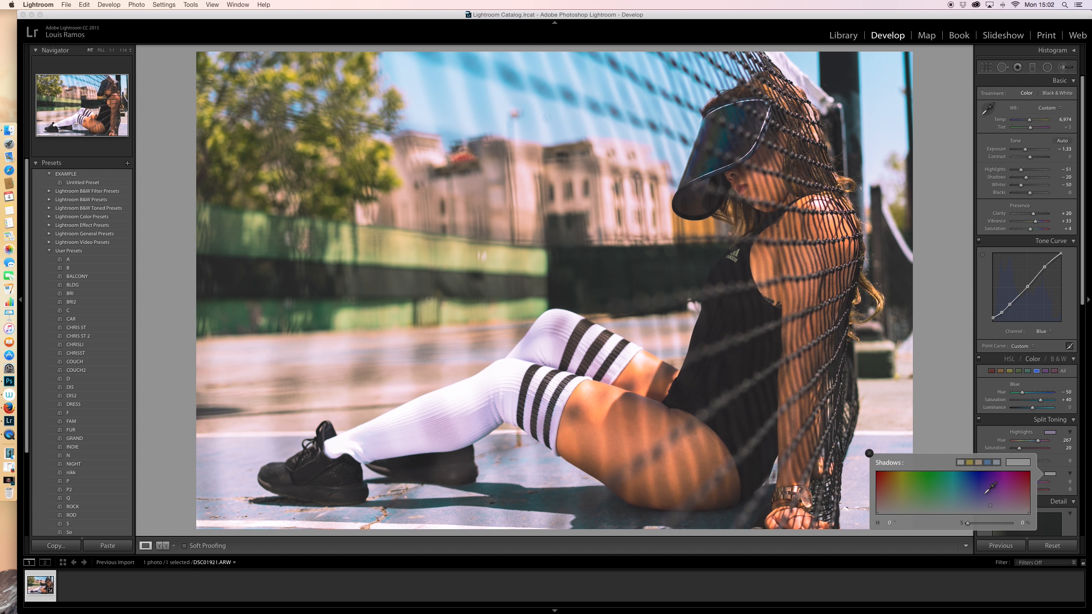
drag(988, 485, 898, 474)
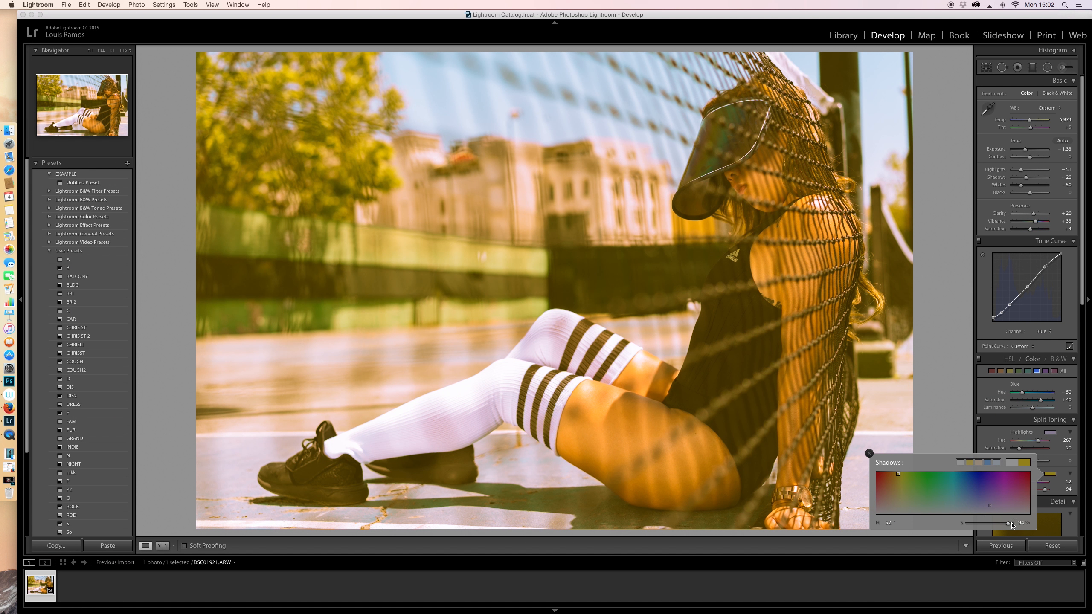
drag(1011, 524, 973, 524)
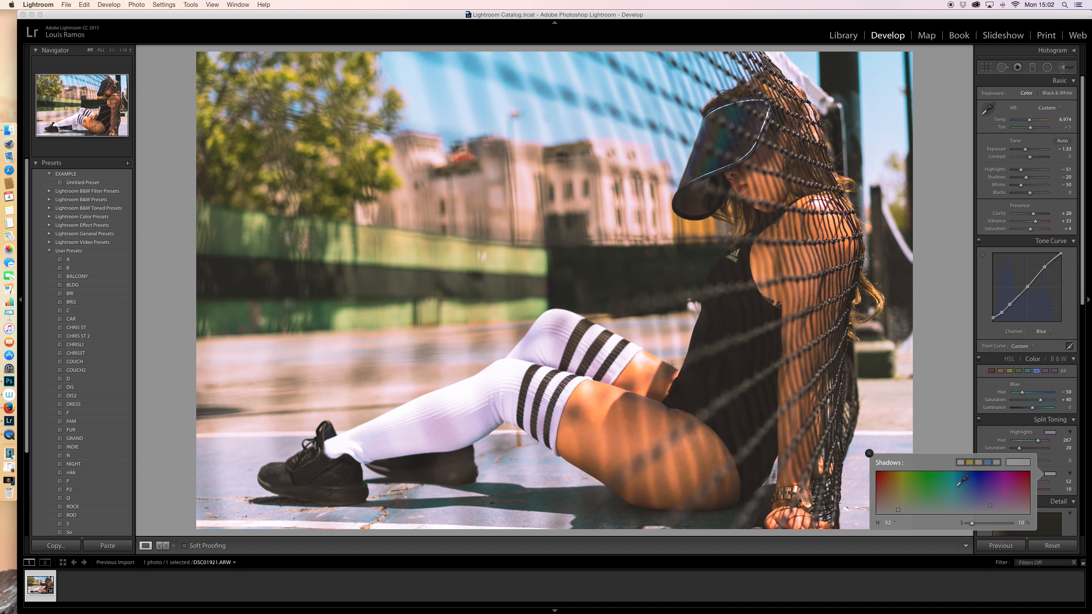
drag(988, 482, 984, 474)
drag(1006, 523, 976, 524)
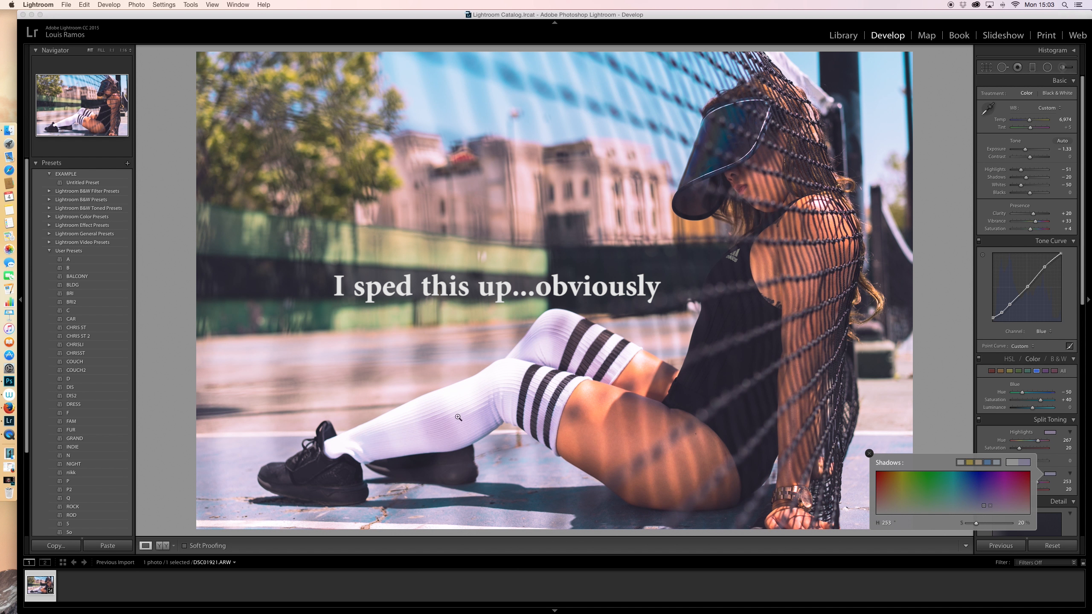
click(1061, 506)
Try a much stronger sharpening amount, and bring it back to 25
scroll(1061, 507, down, 6)
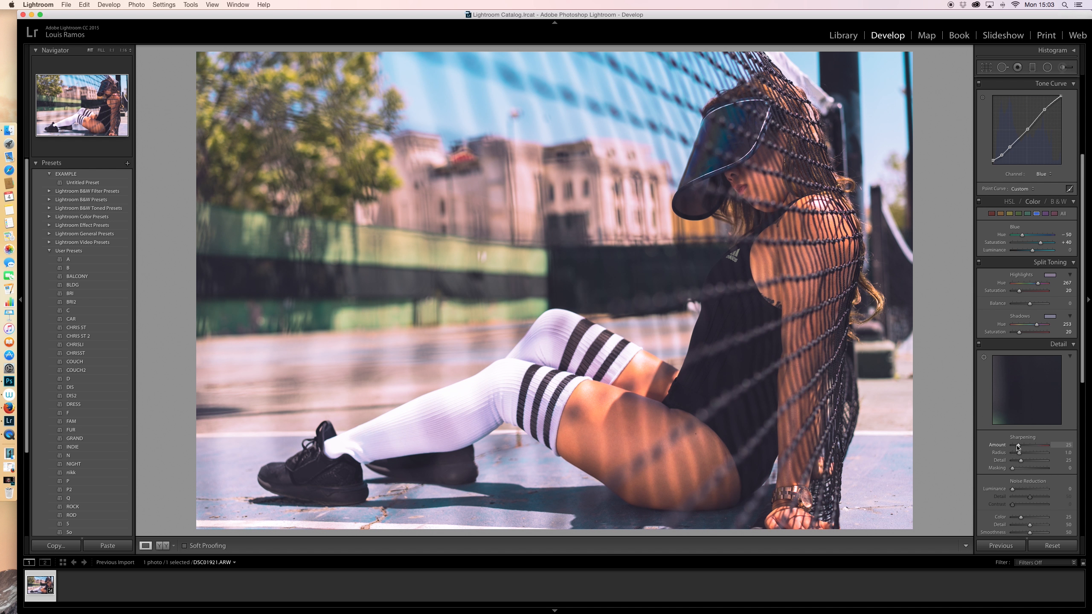
drag(1017, 447, 1074, 447)
drag(1074, 448, 1020, 448)
Set the luminance noise reduction to 10, previewing a value of 100 in a close-up of the shoulder
click(838, 258)
drag(1013, 489, 1046, 489)
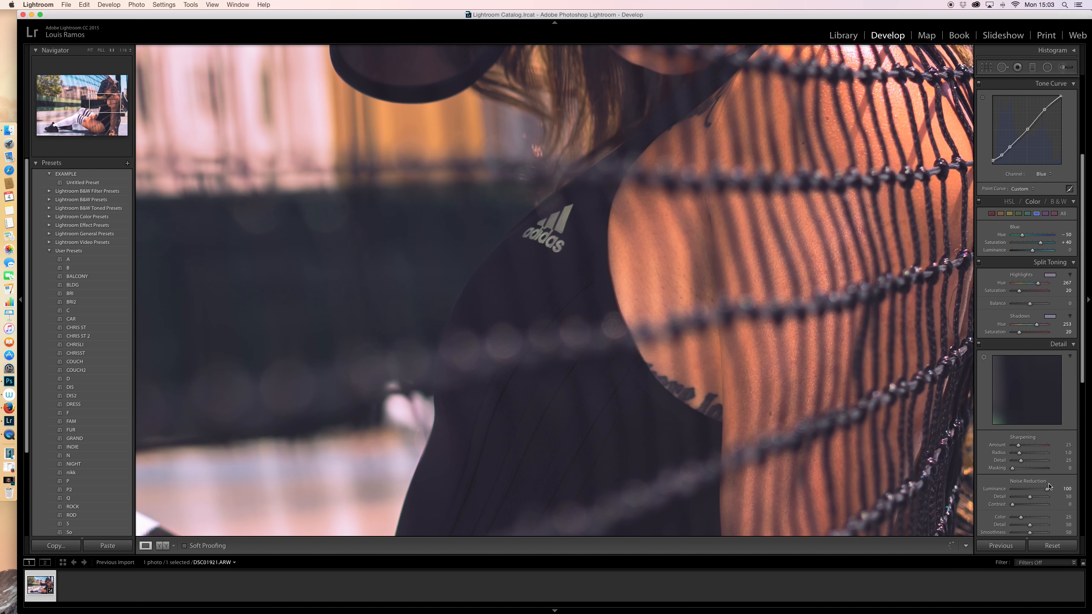
click(701, 261)
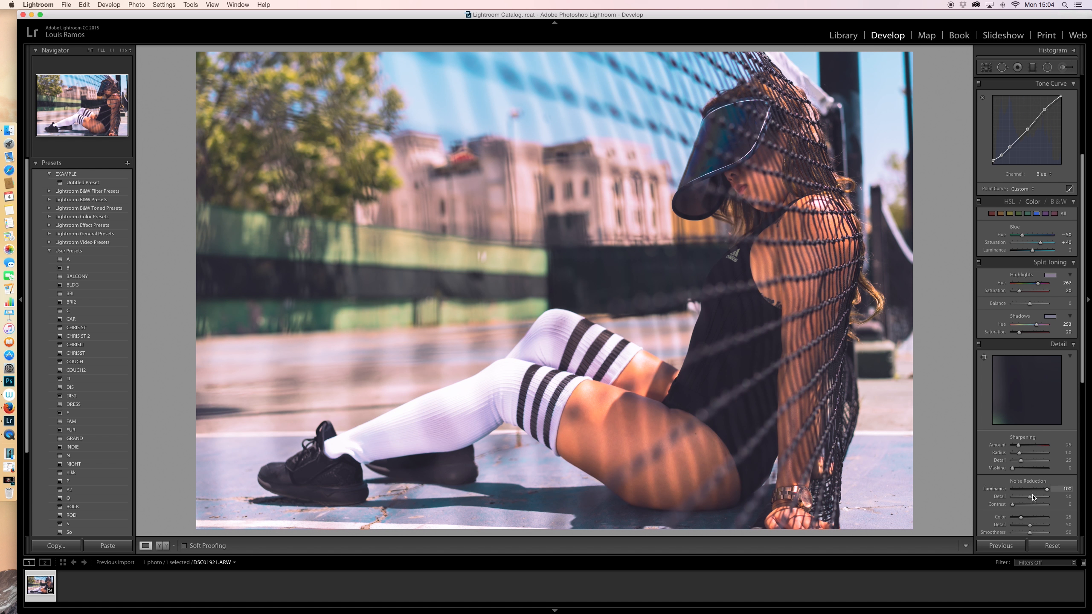
drag(1046, 491, 1017, 494)
Set the manual lens distortion amount to +19
scroll(1046, 398, down, 5)
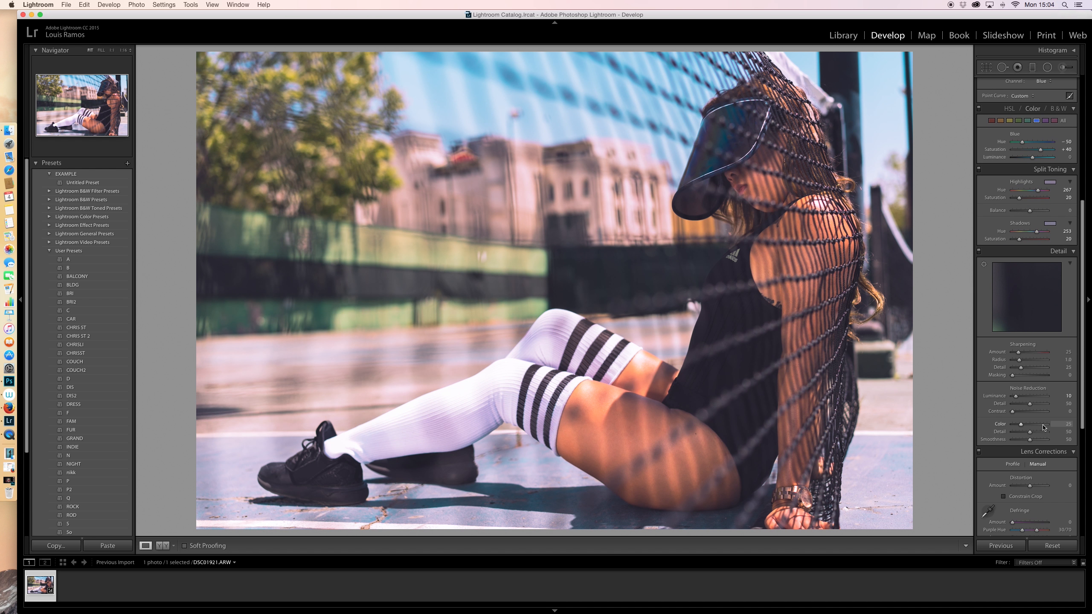
scroll(1030, 425, down, 4)
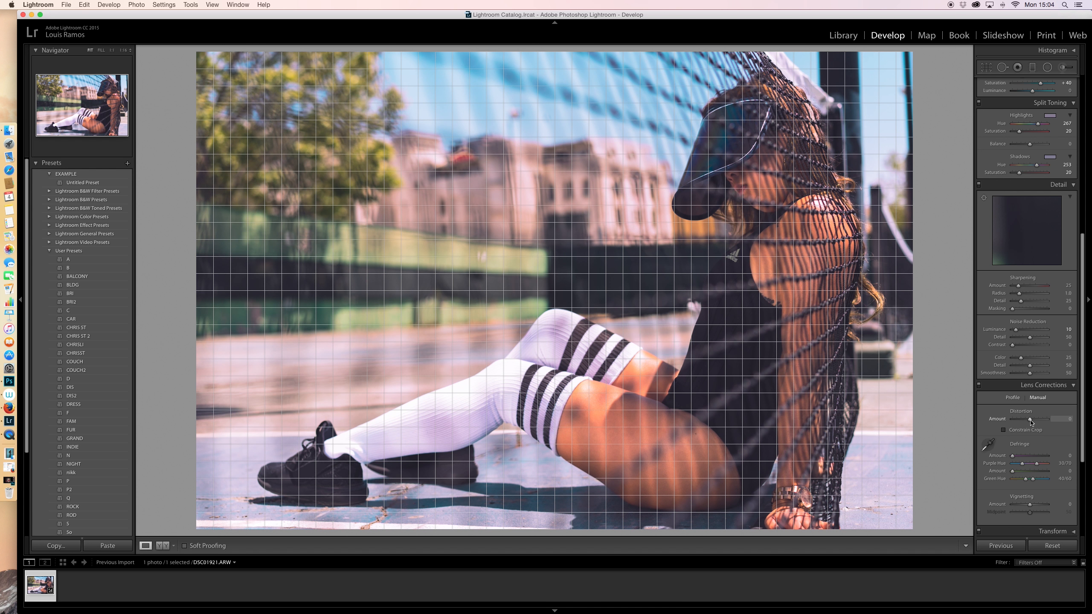
drag(1030, 422, 1031, 422)
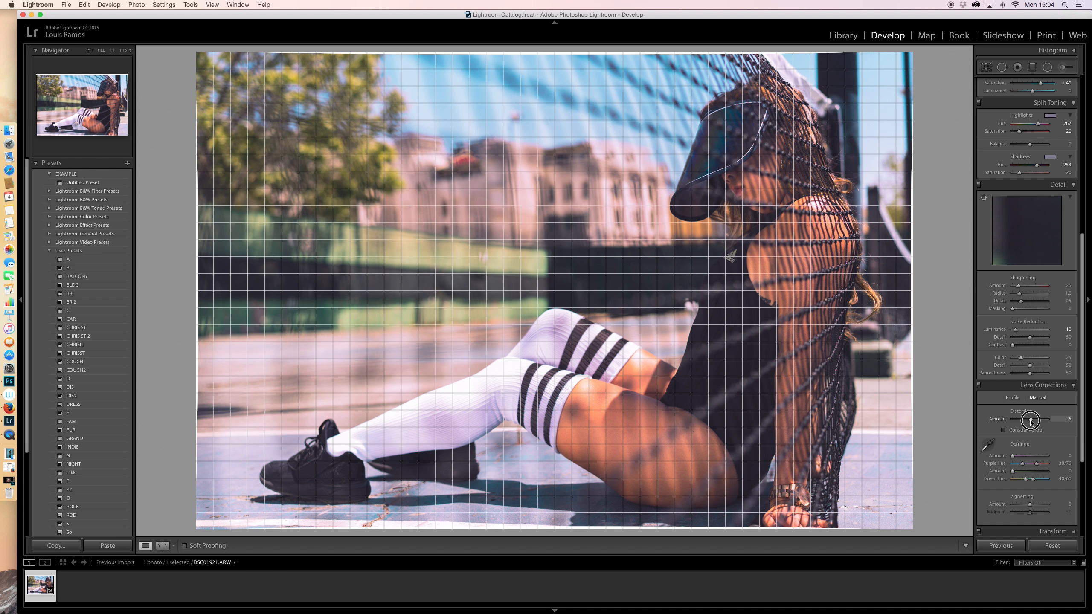
drag(1030, 420, 1033, 421)
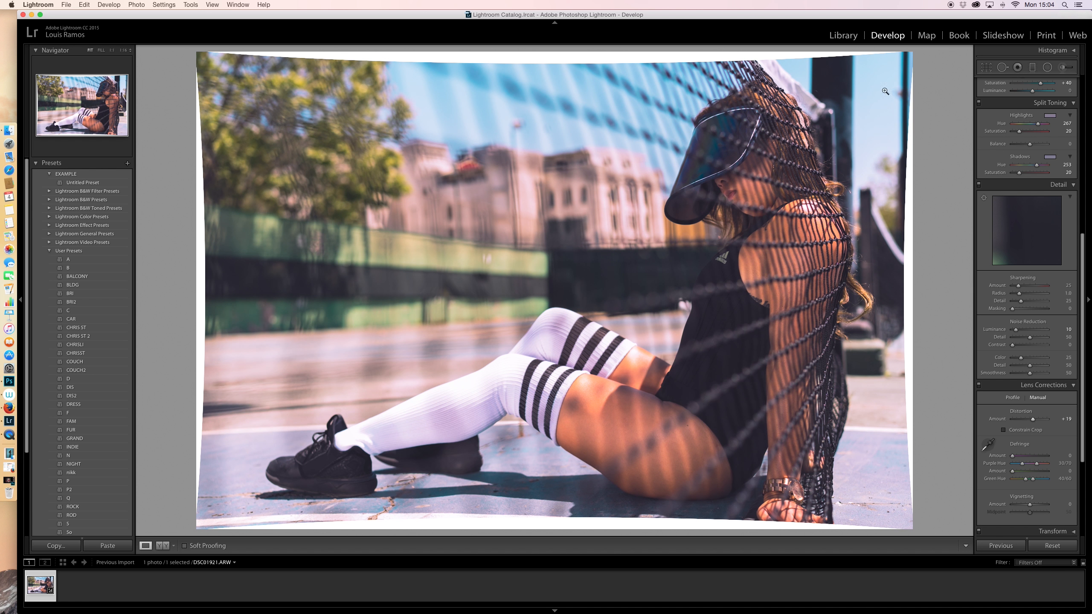
Frame a tighter crop around the woman with the 4 x 5 / 8 x 10 aspect ratio, leaving out the white distorted edges
click(986, 68)
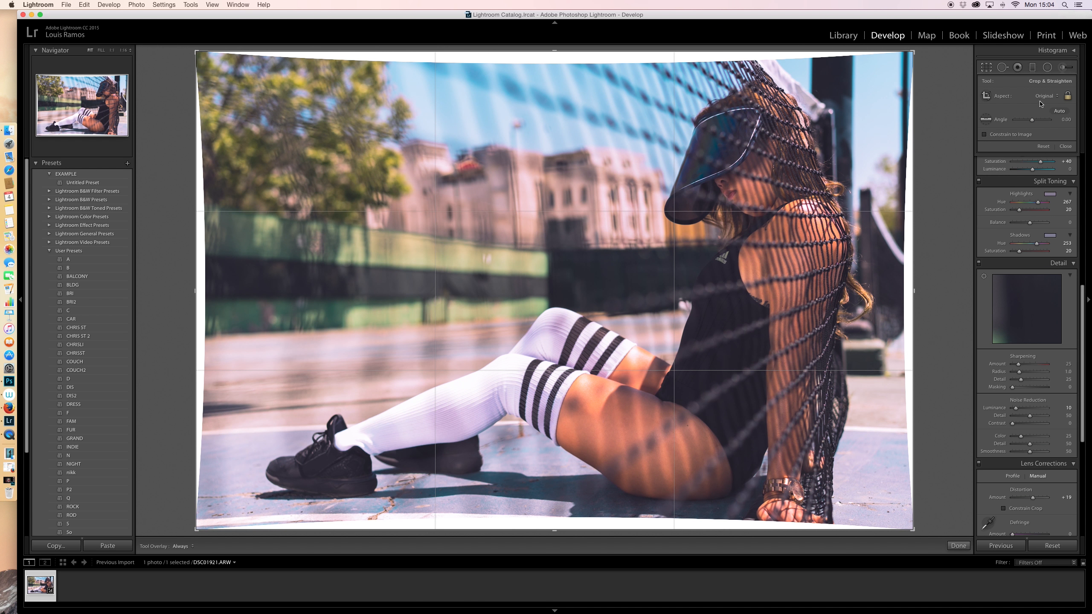
click(1042, 97)
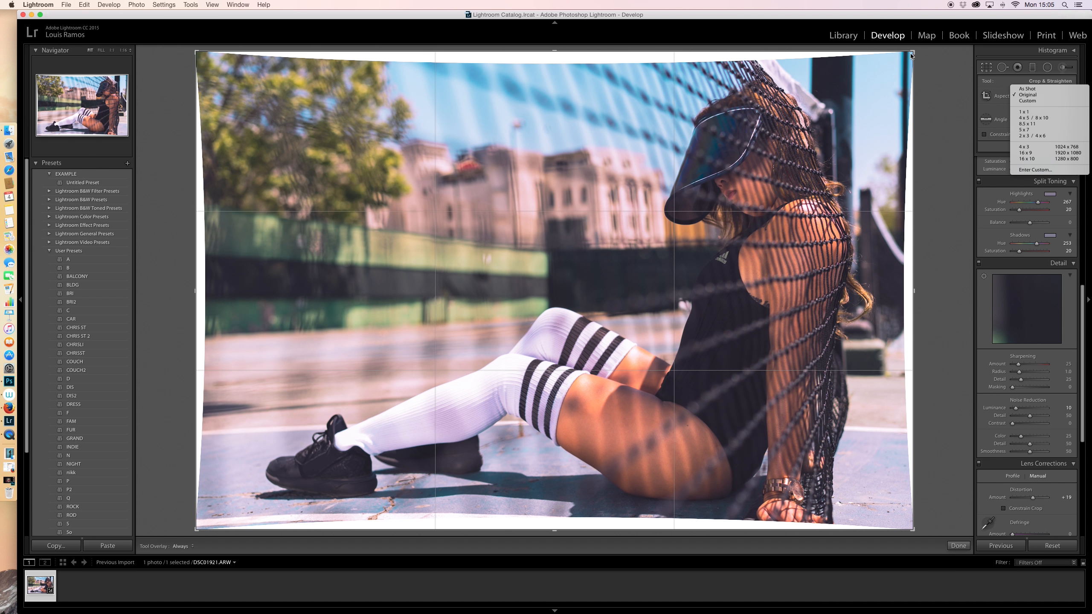
click(1051, 118)
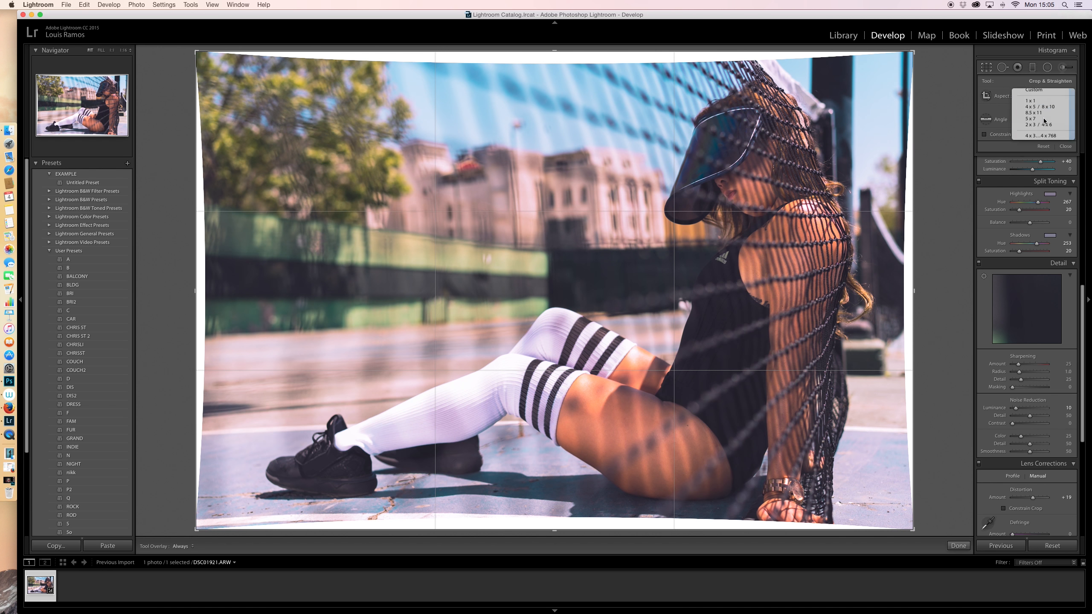
drag(853, 52, 799, 55)
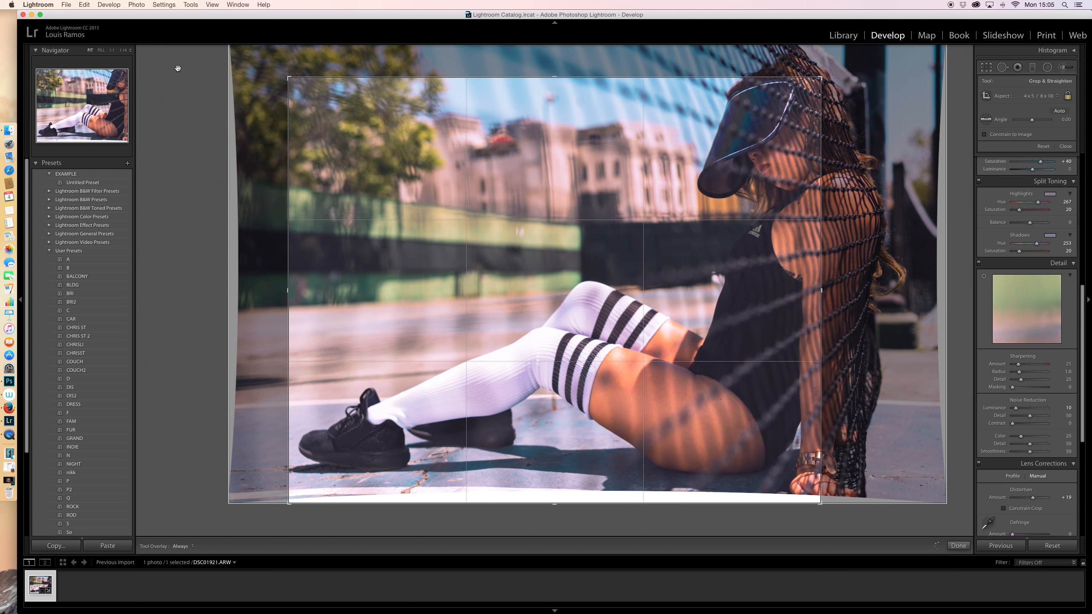
drag(458, 129, 498, 216)
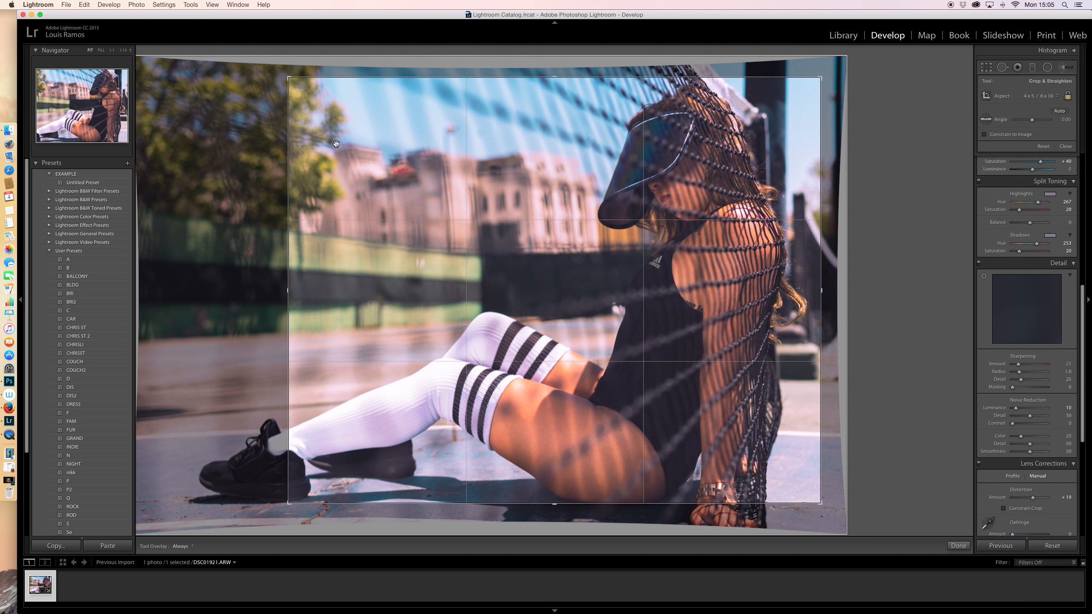
drag(288, 78, 308, 96)
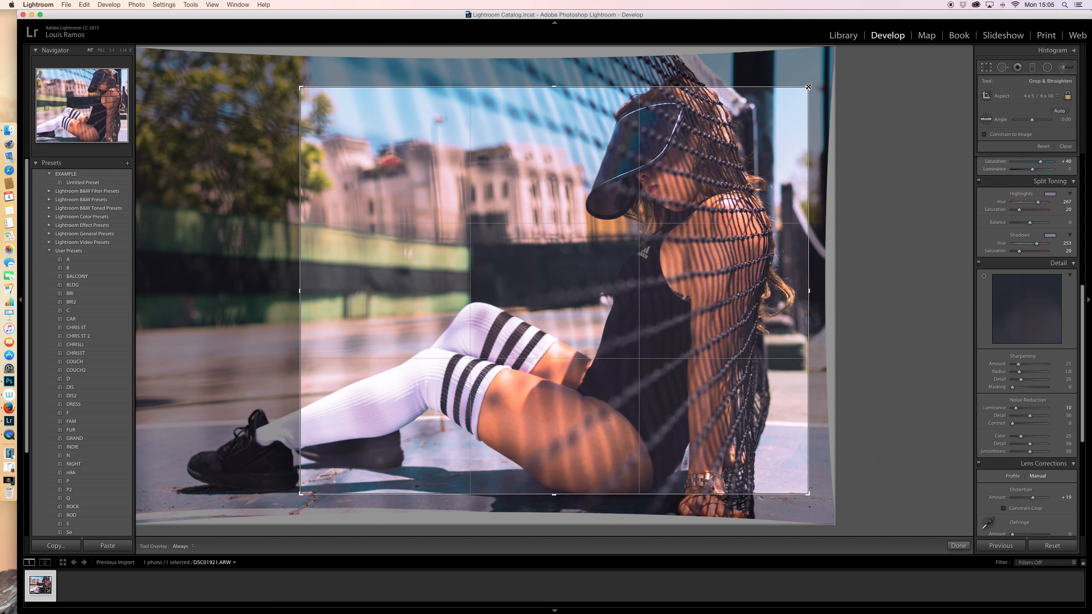
Try a tall portrait crop around the woman, switch the frame back to landscape orientation, and apply the crop
drag(808, 87, 756, 79)
drag(613, 194, 600, 168)
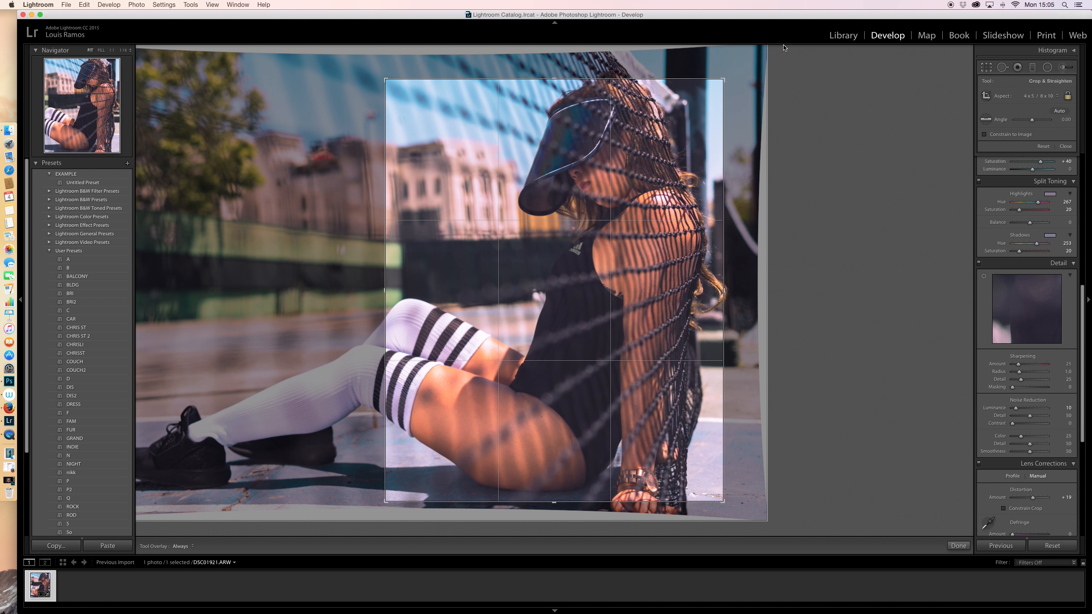
drag(618, 79, 620, 70)
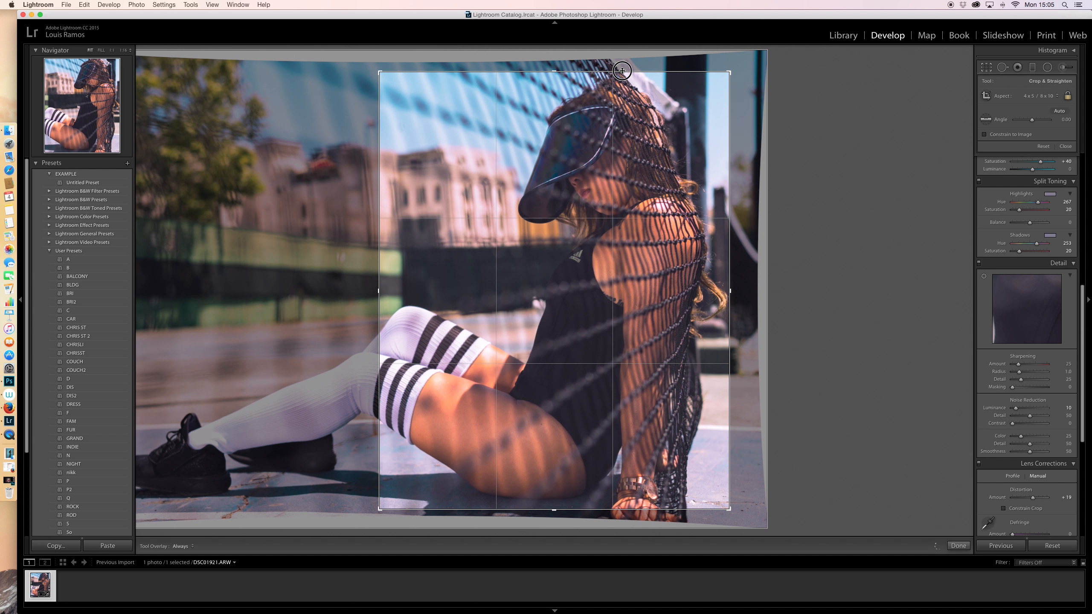
key(x)
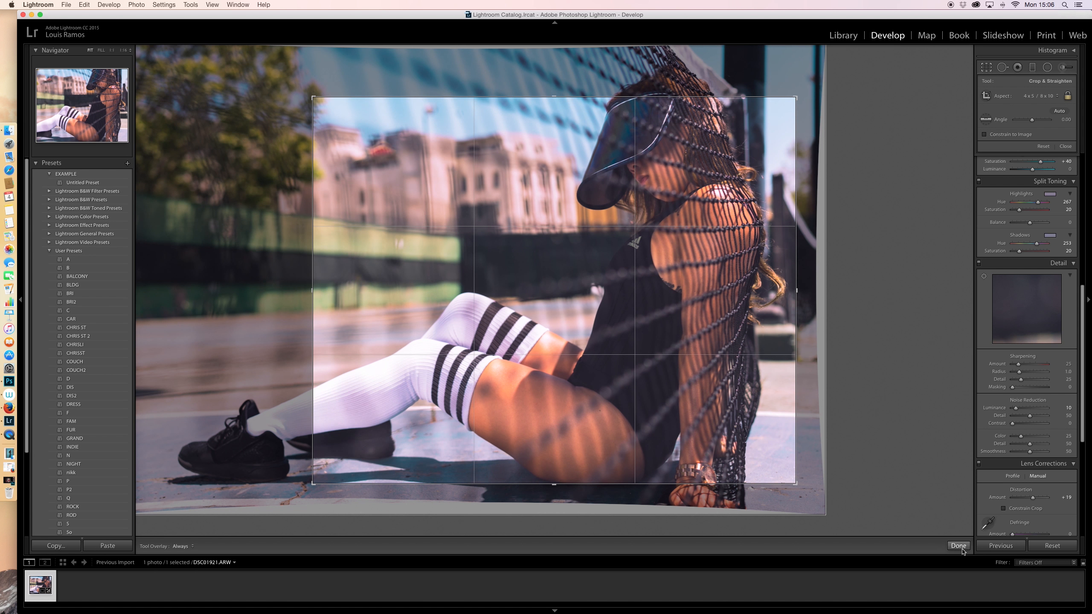
click(961, 549)
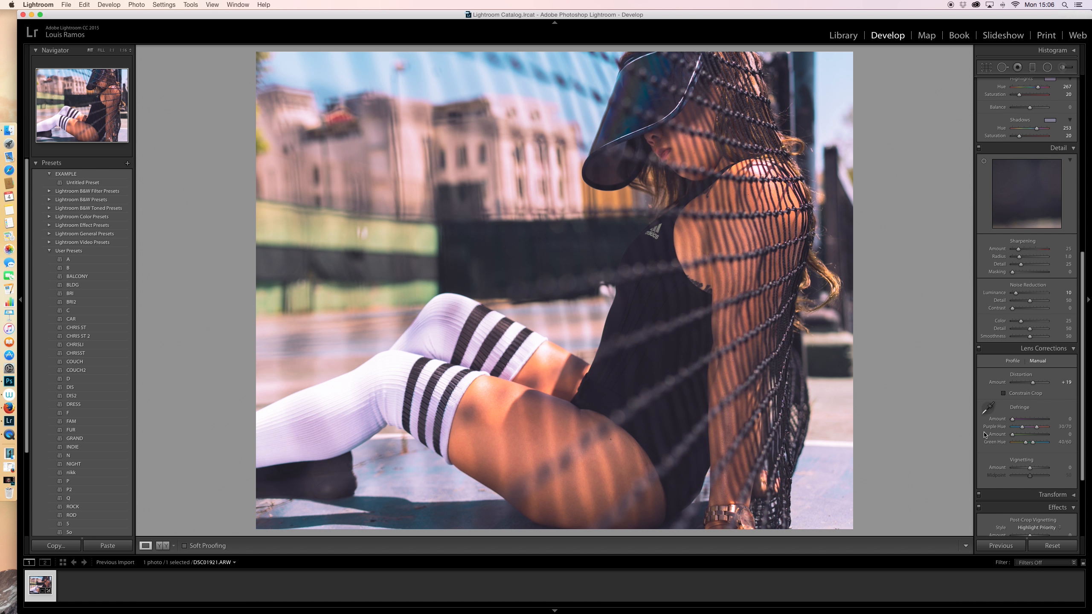
Set the post-crop vignetting amount to -10, previewing a stronger dark vignette, and try adding film grain
scroll(983, 435, down, 5)
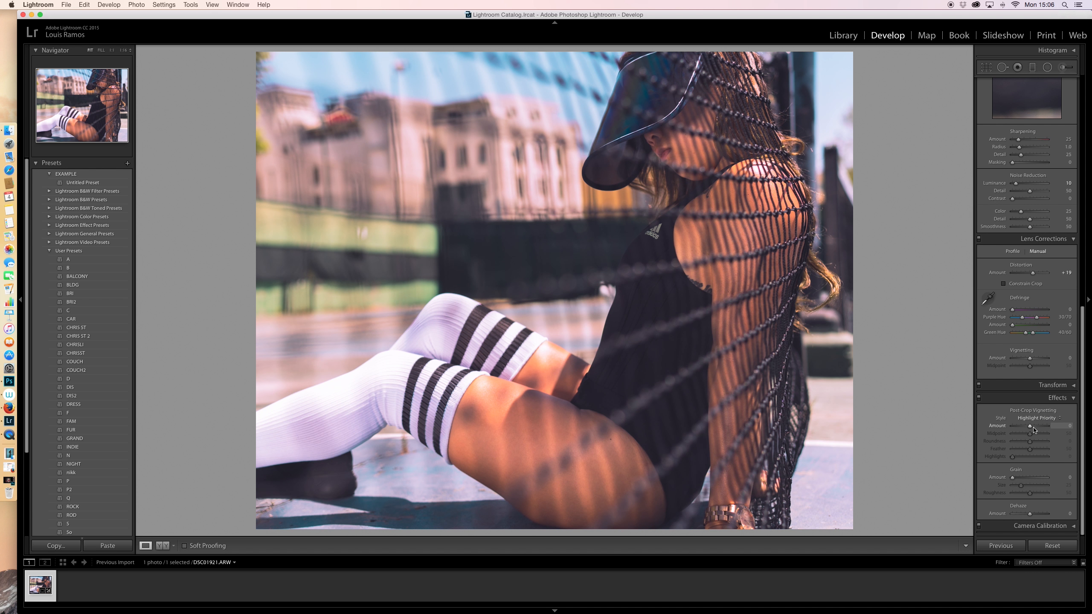
drag(1029, 426, 1020, 427)
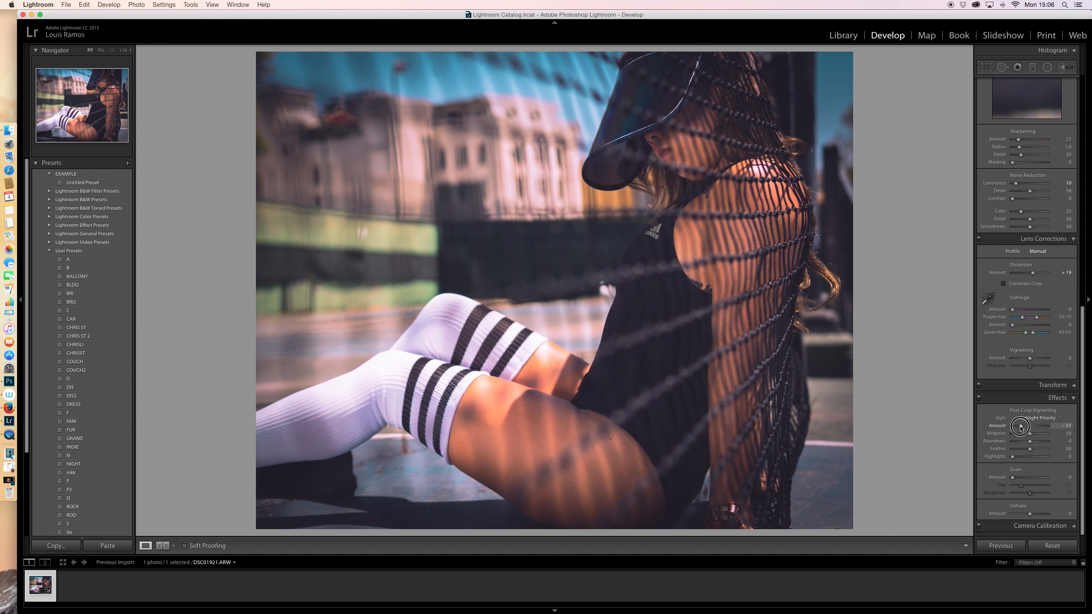
drag(1020, 426, 1021, 428)
drag(1021, 427, 1028, 429)
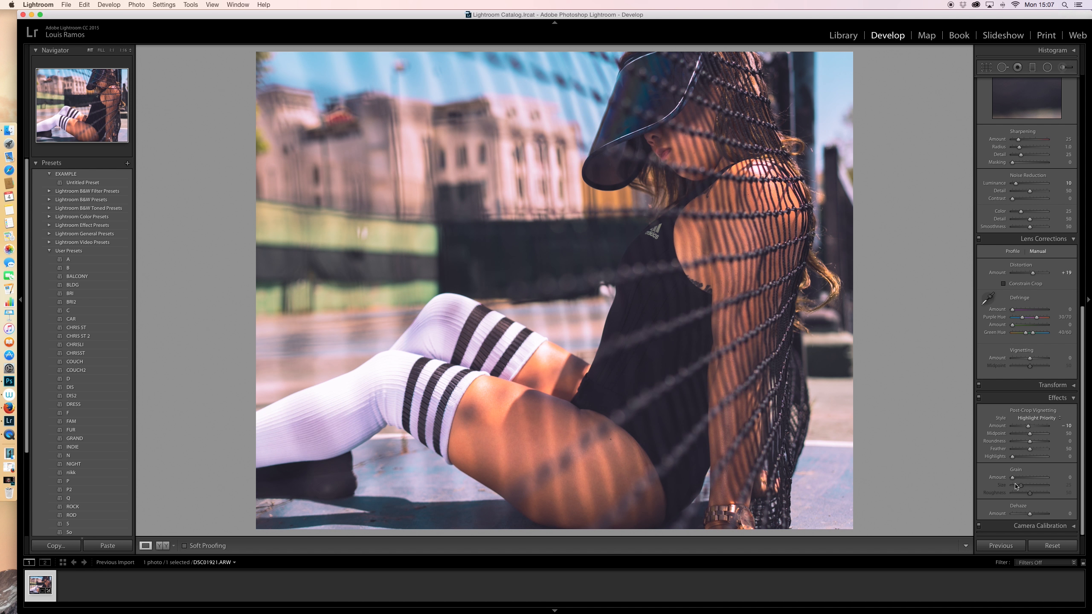
drag(1013, 477, 1031, 479)
click(1031, 478)
Remove the small dark spot on the thigh with a size 31 Clone spot, sampling clean skin just below it
scroll(1036, 229, up, 3)
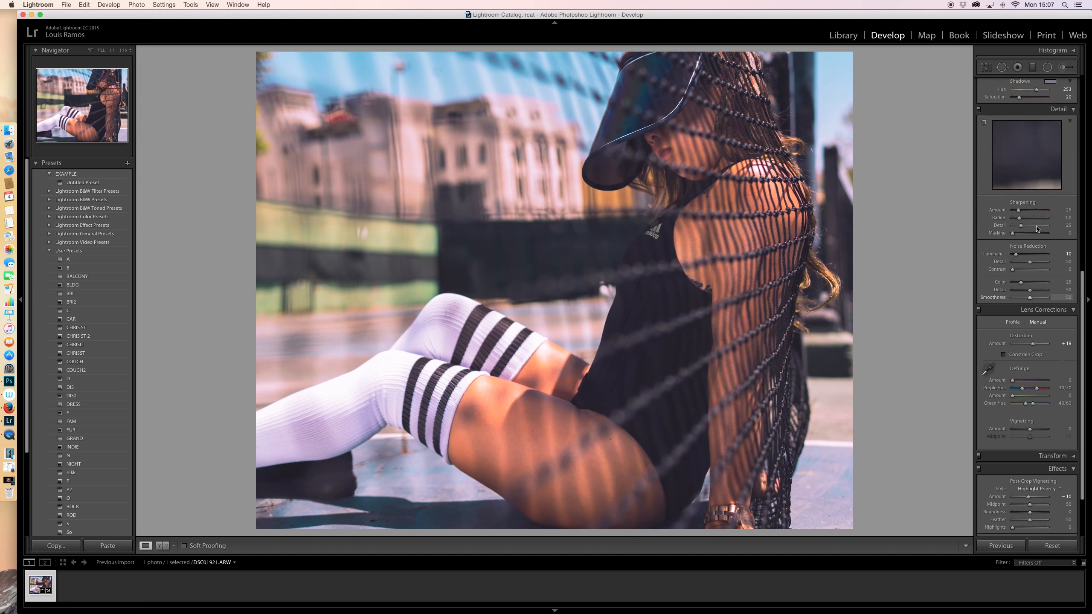
scroll(1036, 228, up, 15)
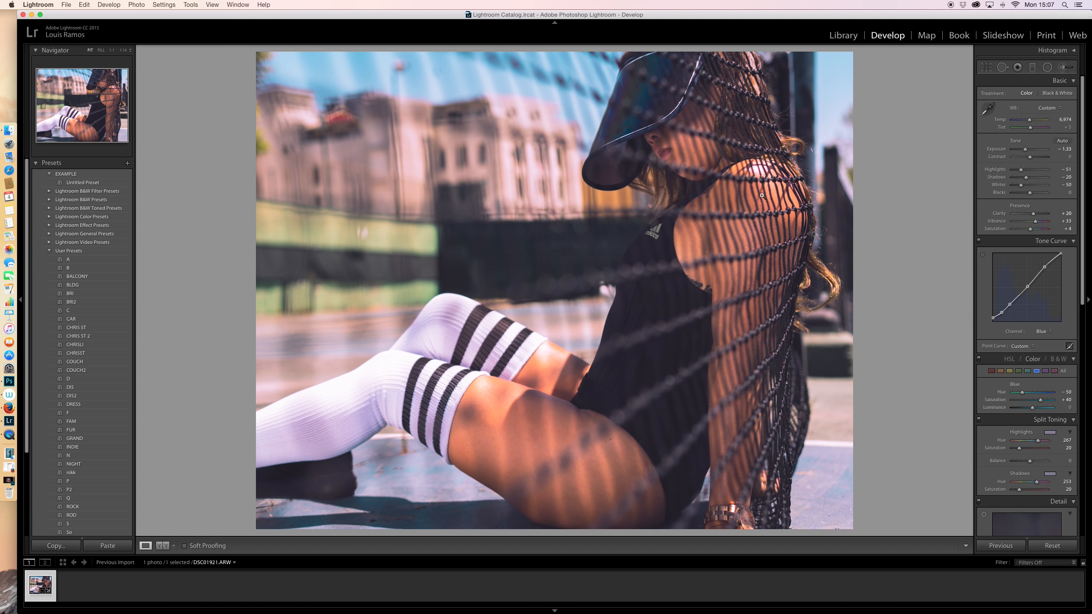
click(603, 449)
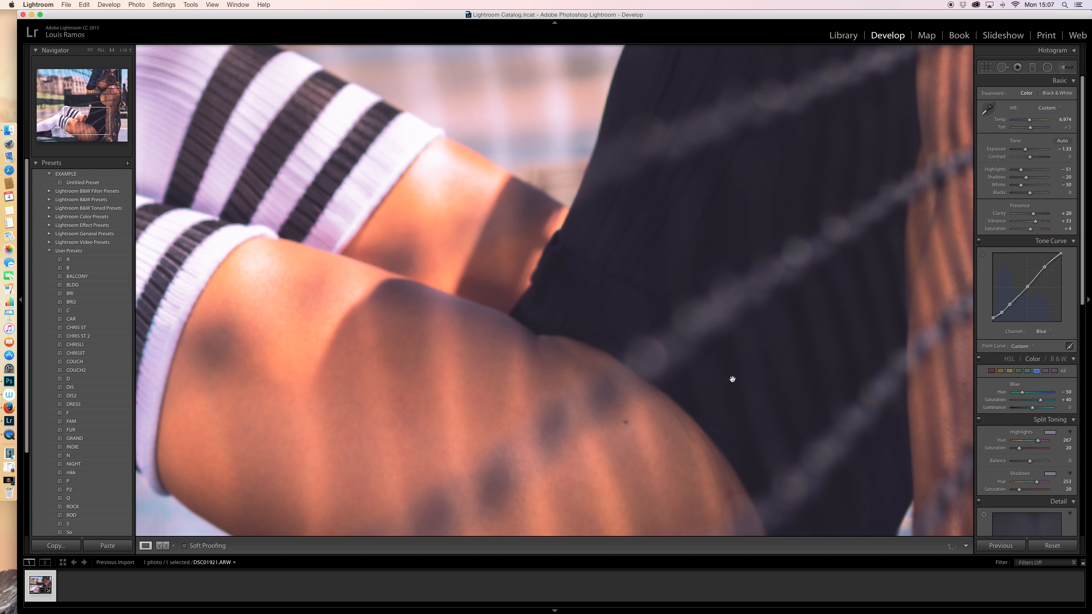
scroll(650, 404, down, 3)
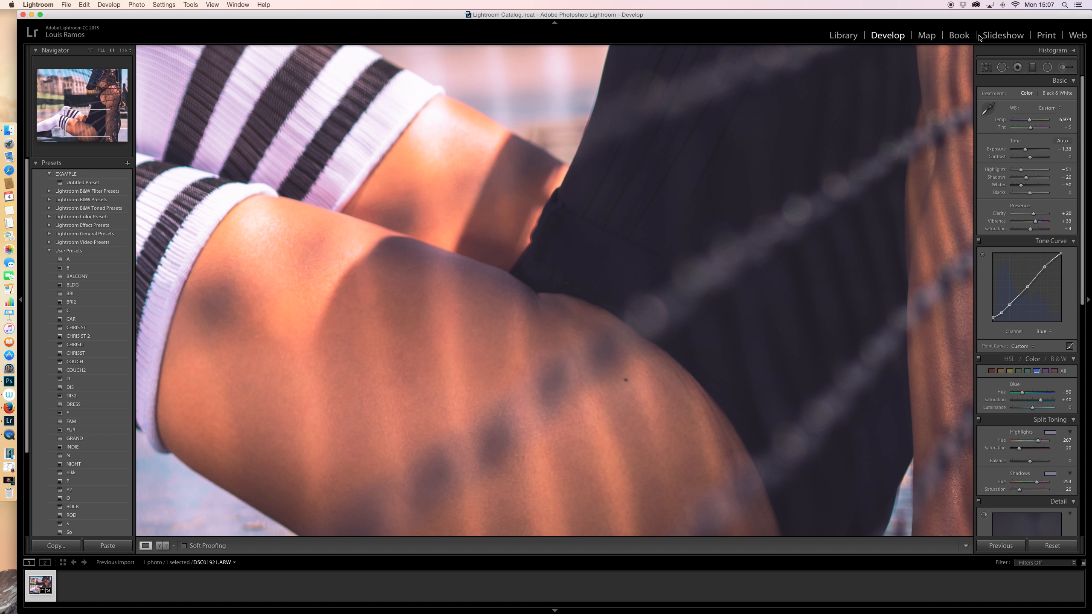
click(1001, 66)
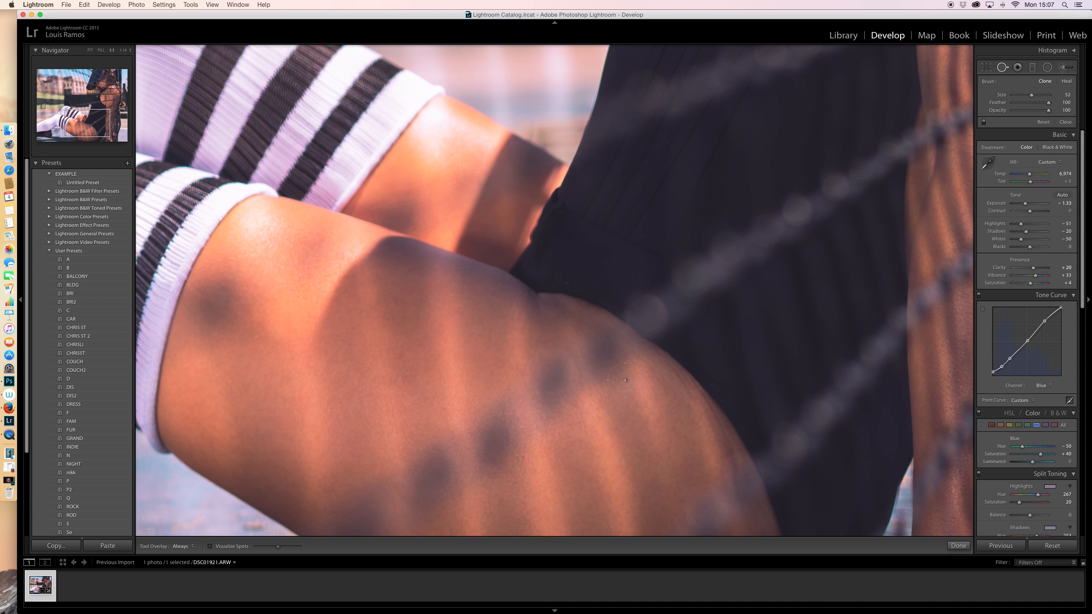
drag(1030, 95, 1032, 99)
click(625, 380)
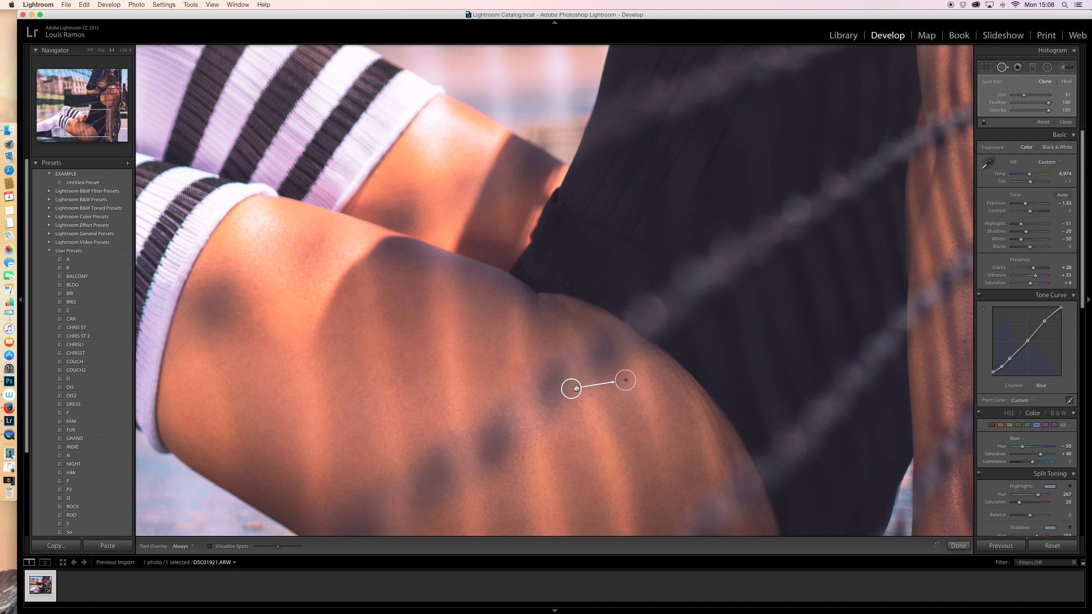
mouse_move(571, 389)
mouse_down()
mouse_move(595, 421)
mouse_move(642, 422)
mouse_move(637, 410)
mouse_up()
drag(638, 410, 637, 413)
click(958, 545)
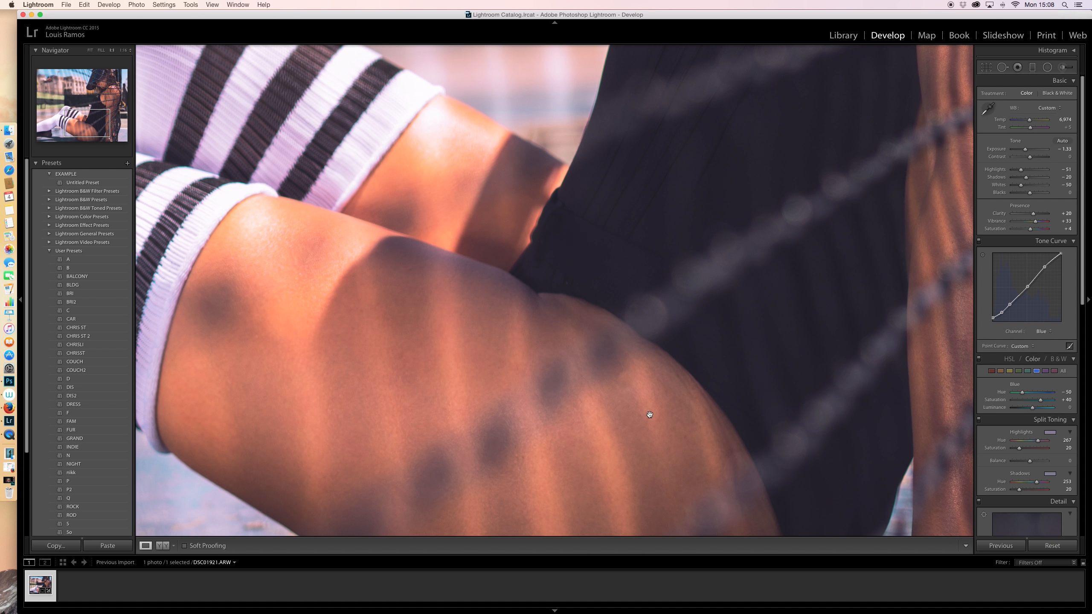
Compare the whole photo before and after side by side and switch its treatment to Black & White
click(735, 431)
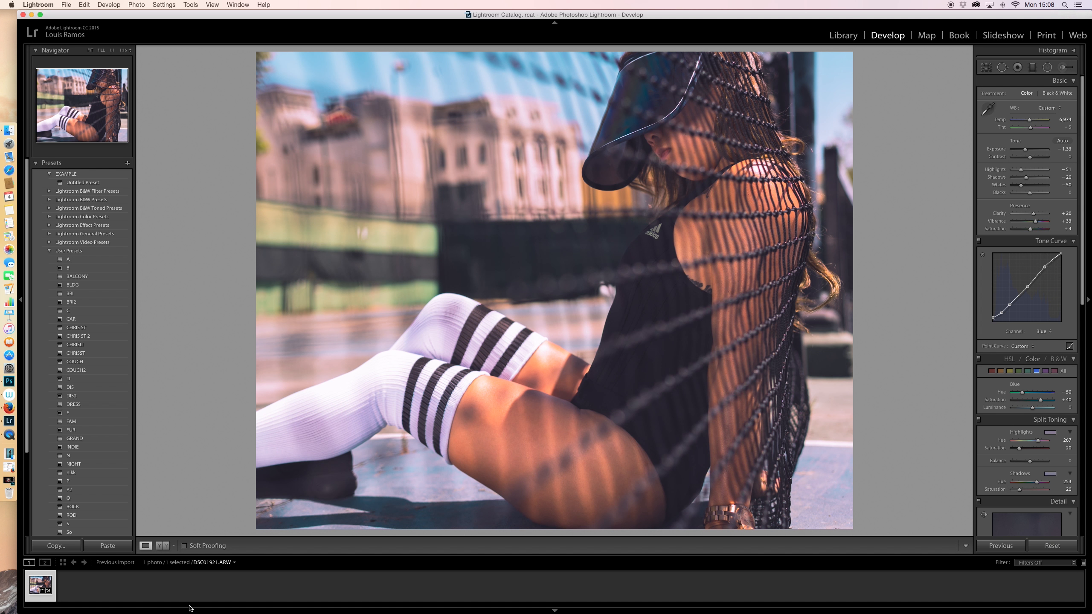
click(165, 547)
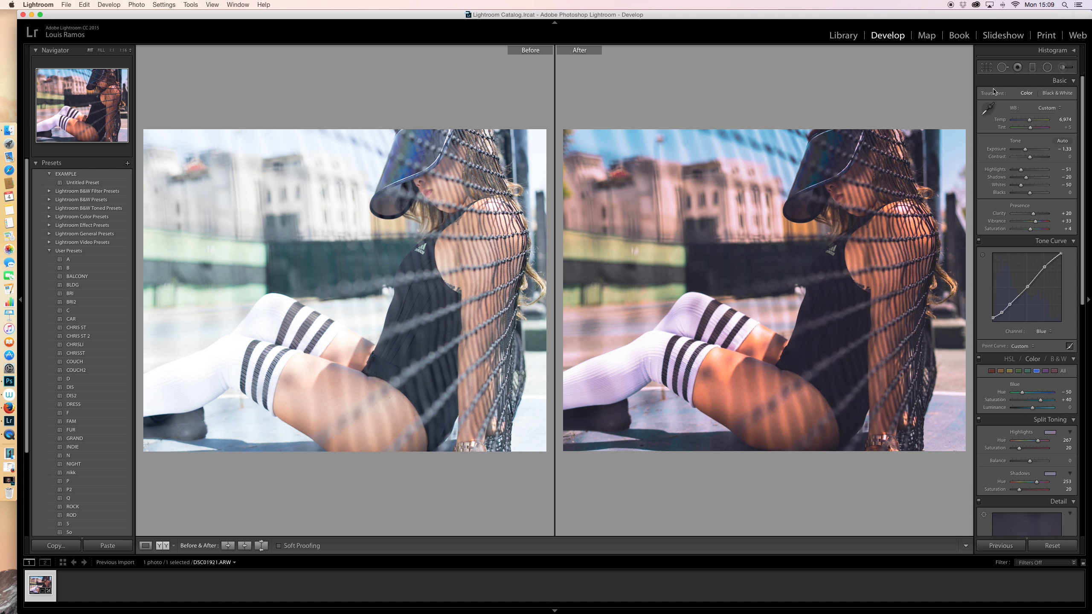
click(1059, 95)
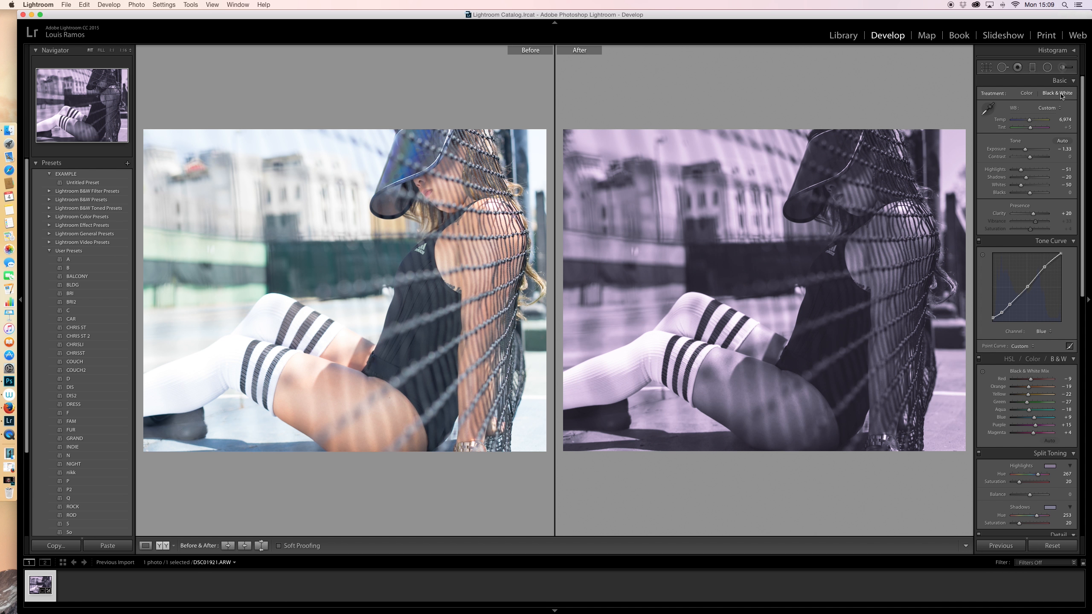